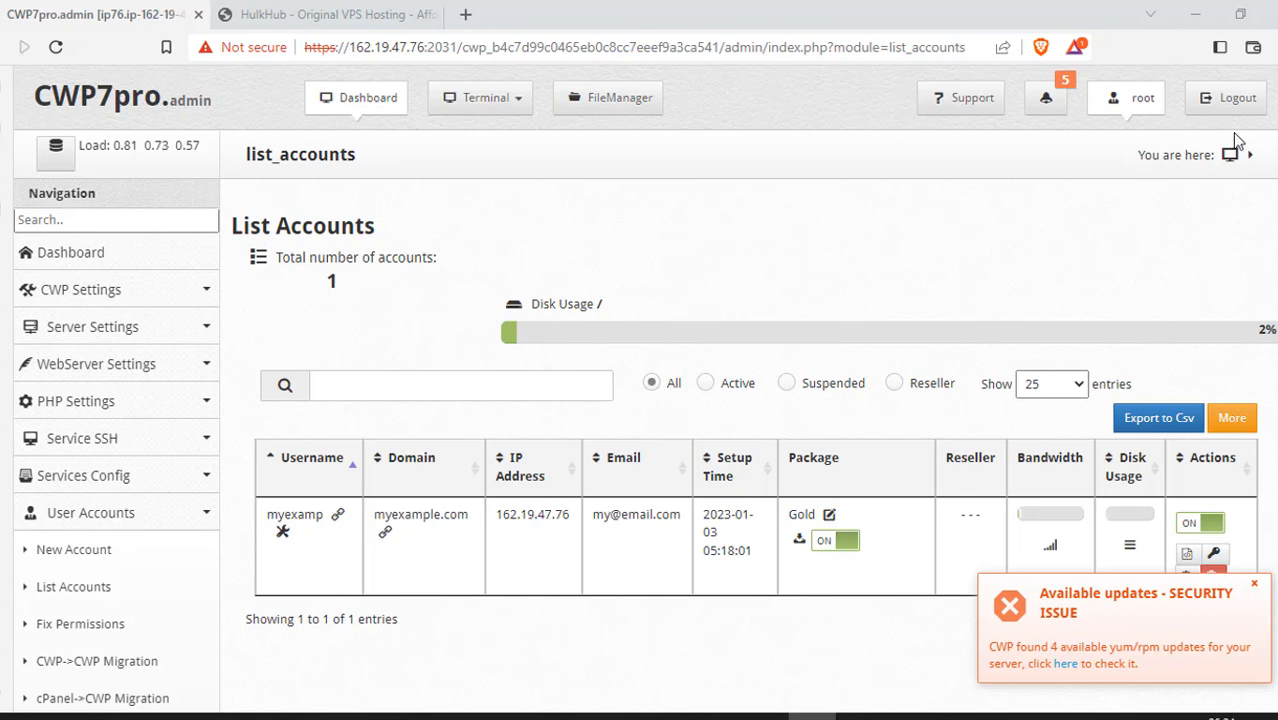
# Step: View the security details and SSL certificate of the hulkhub.com site, and close the certificate viewer
pyautogui.click(270, 16)
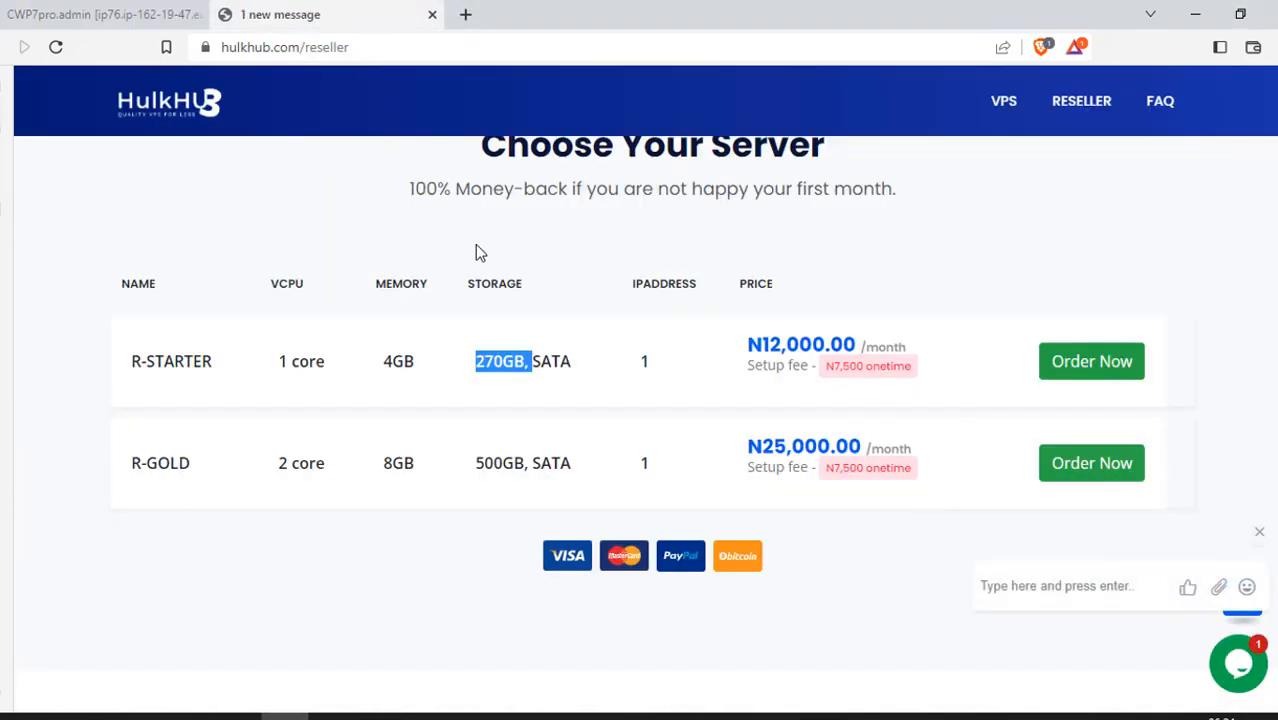
pyautogui.click(206, 50)
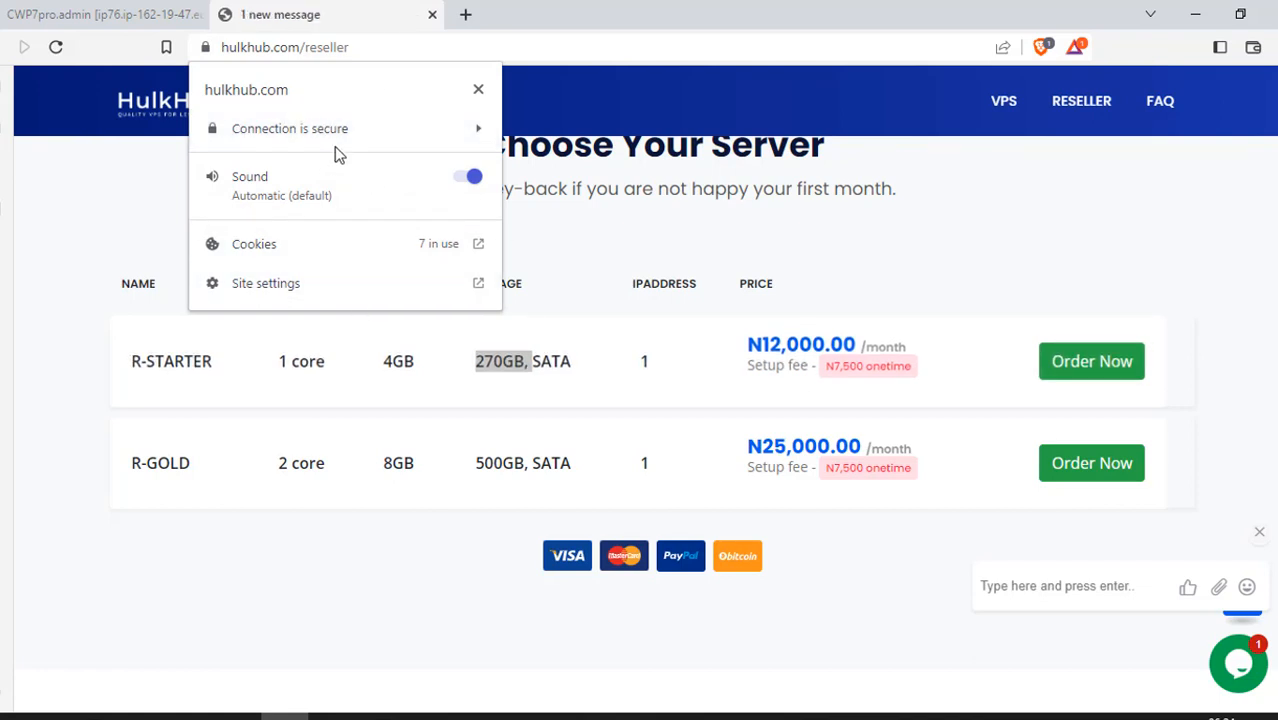
pyautogui.click(479, 126)
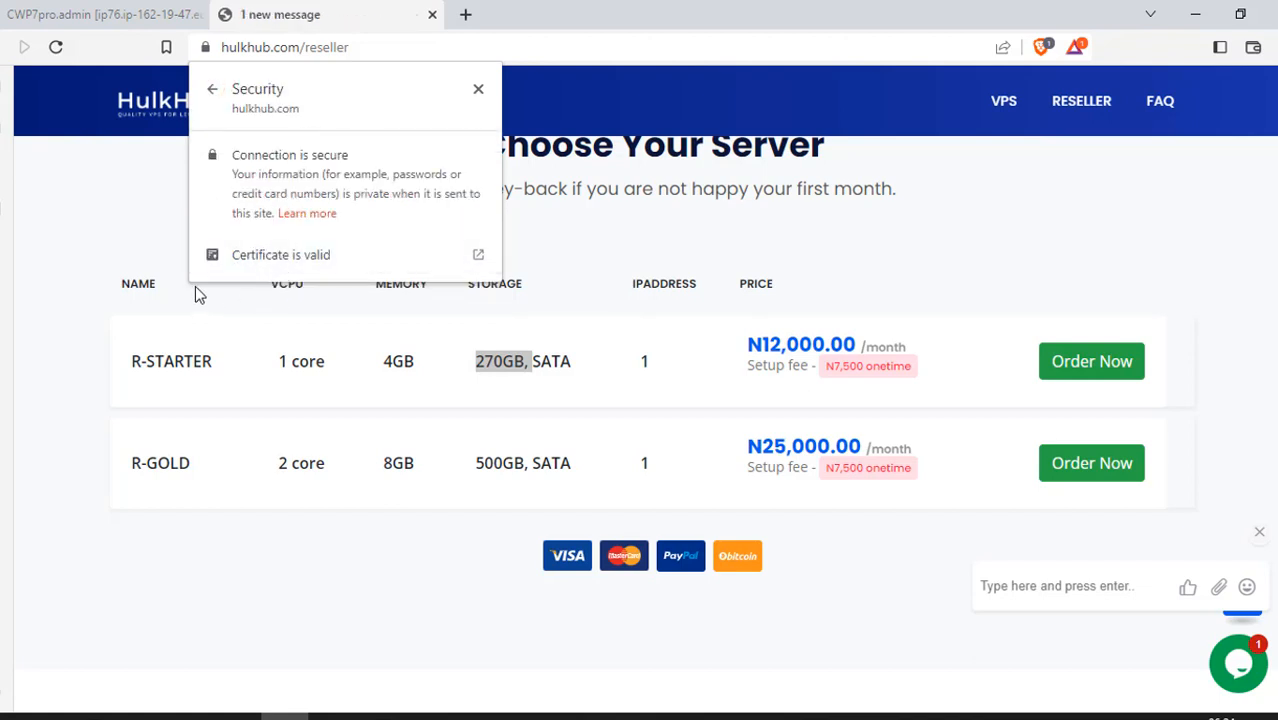
pyautogui.click(242, 255)
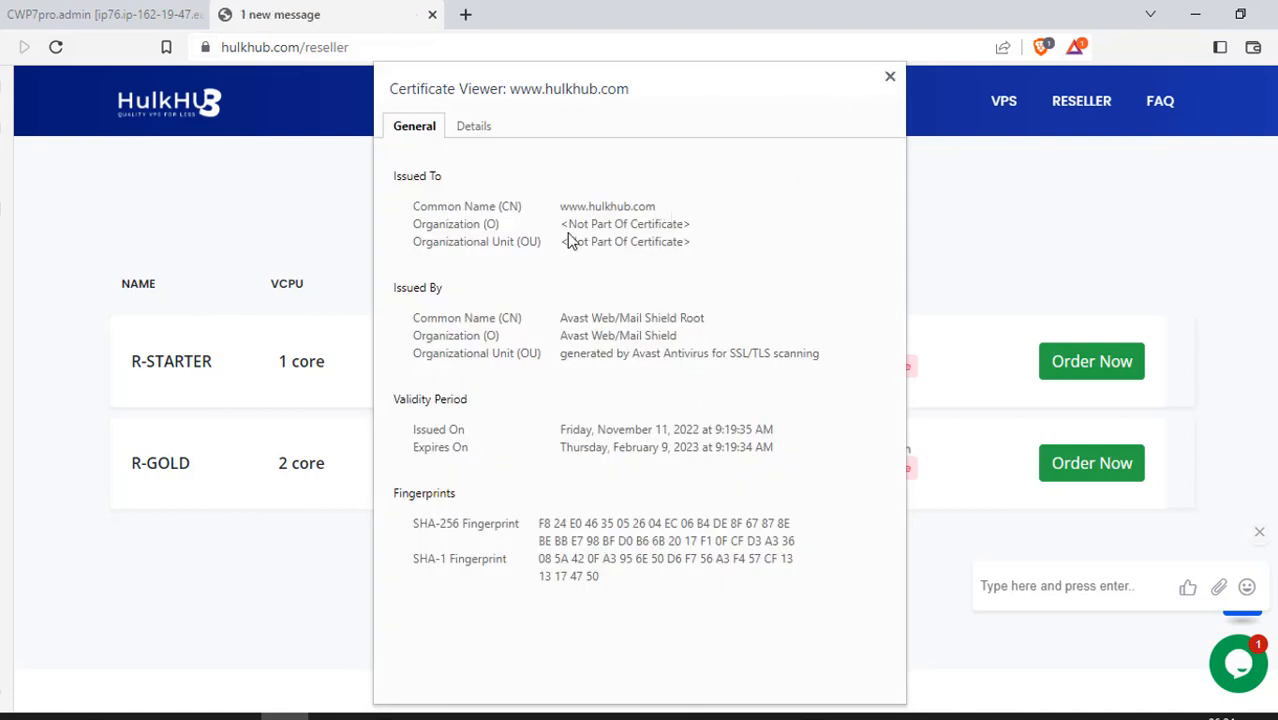
pyautogui.click(890, 78)
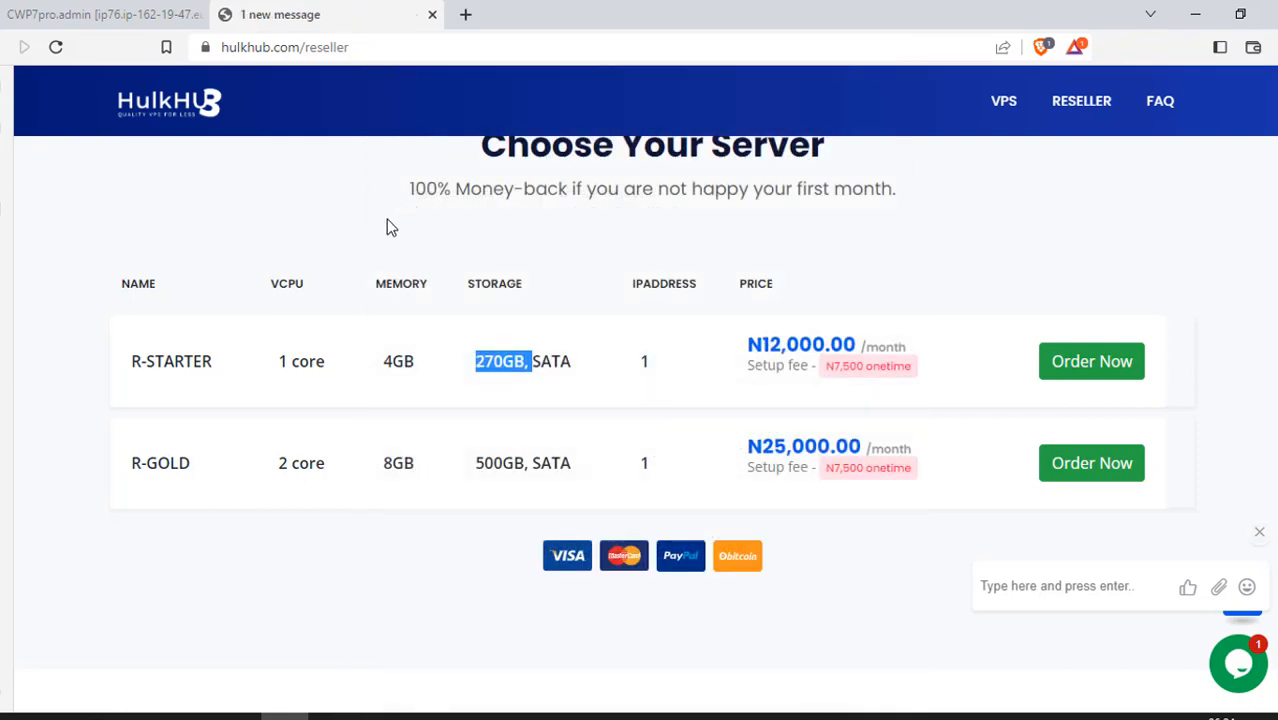
# Step: Return to the CWP admin panel, search the navigation for "ssl" and open the free AutoSSL form in SSL Certificates
pyautogui.click(135, 15)
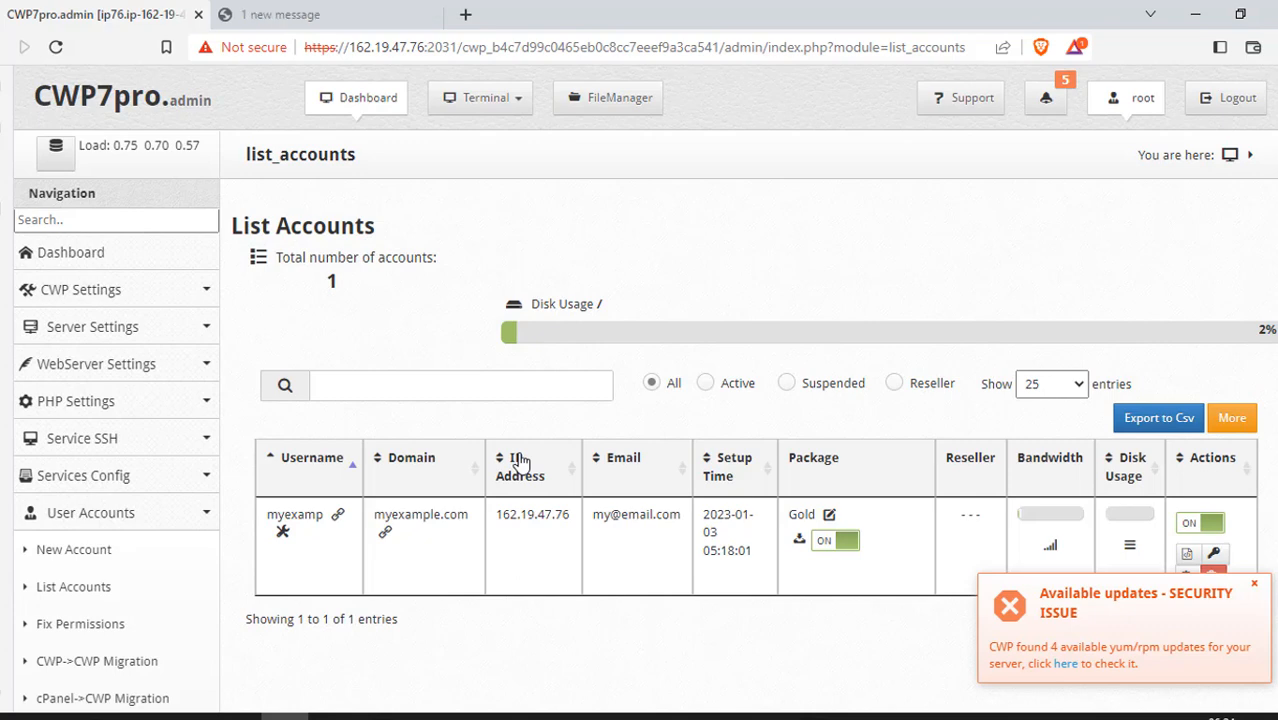
pyautogui.click(162, 223)
pyautogui.write('ssl')
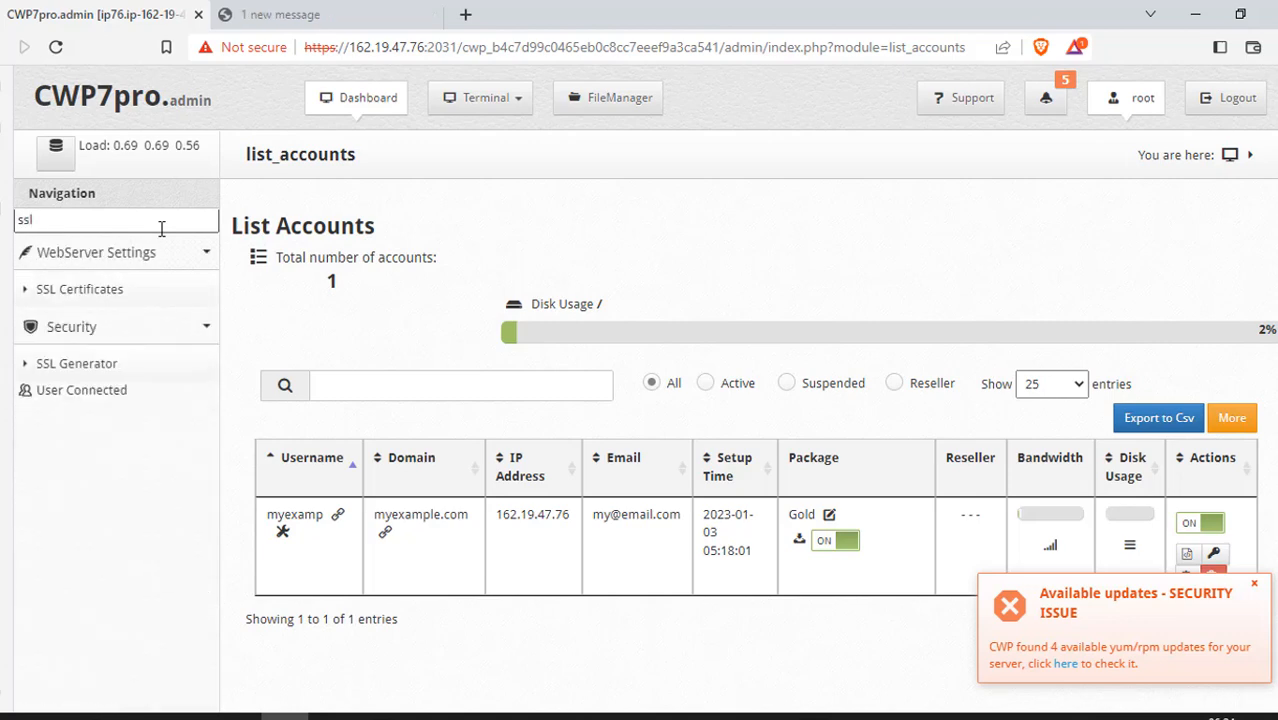
pyautogui.click(120, 291)
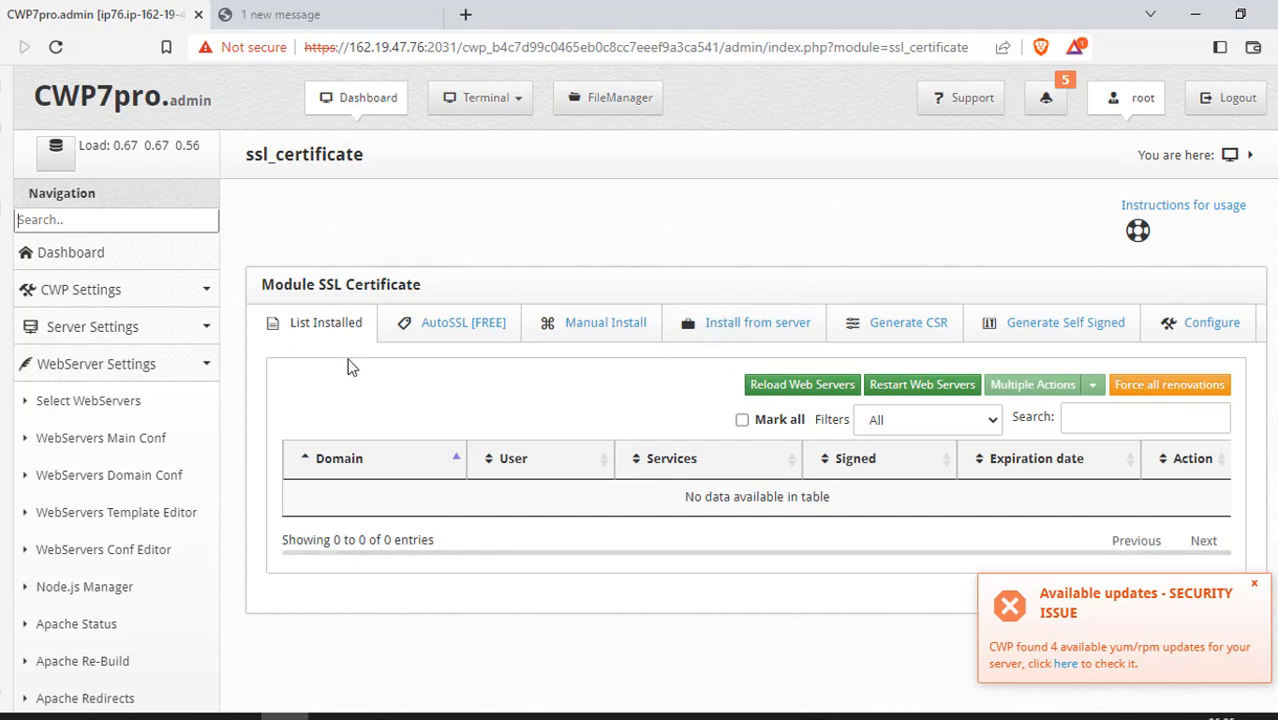
pyautogui.click(449, 336)
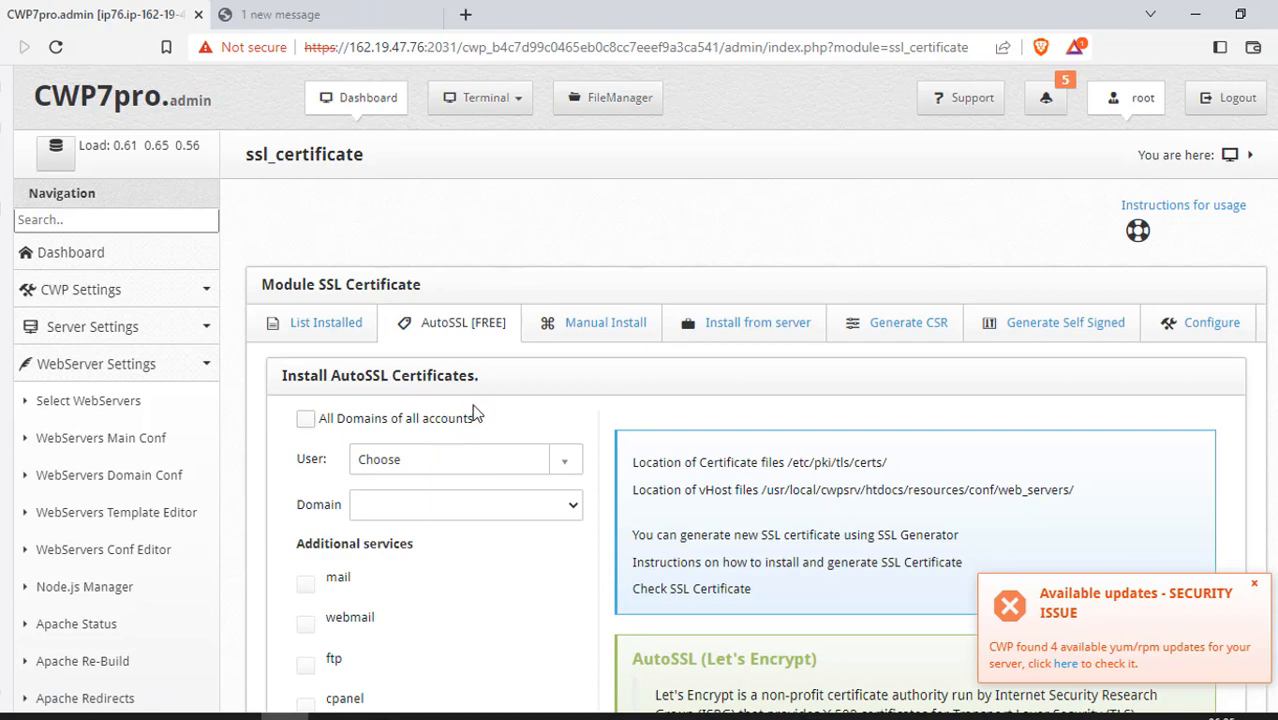
# Step: Select user myexamp with domain myexample.com (main) in the AutoSSL form, and switch the domain to All Domains
pyautogui.scroll(-1, 395, 415)
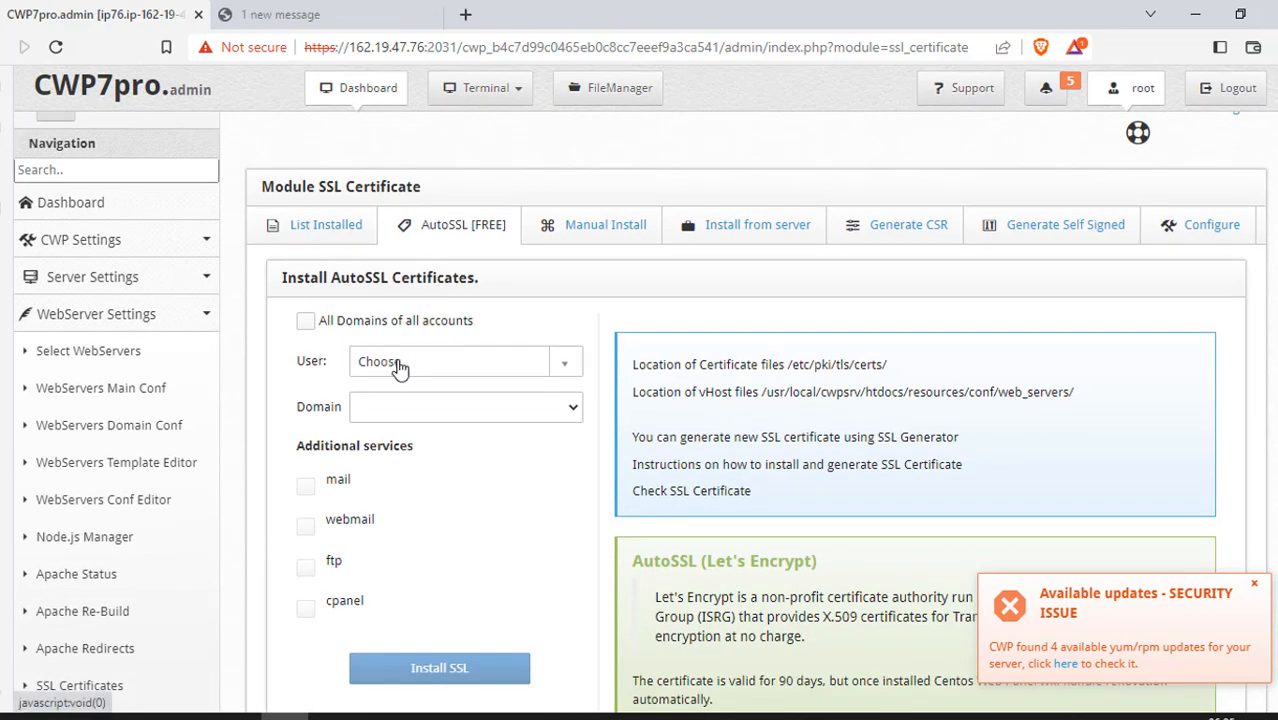
pyautogui.click(386, 368)
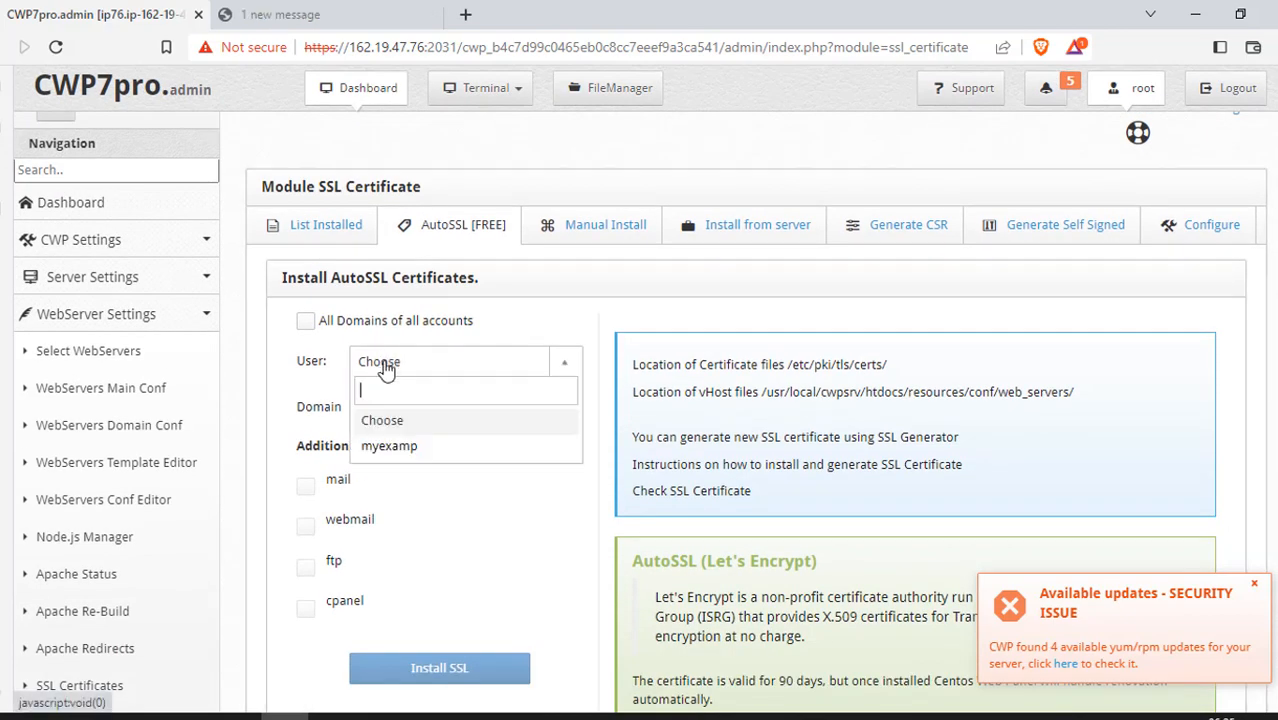
pyautogui.click(395, 446)
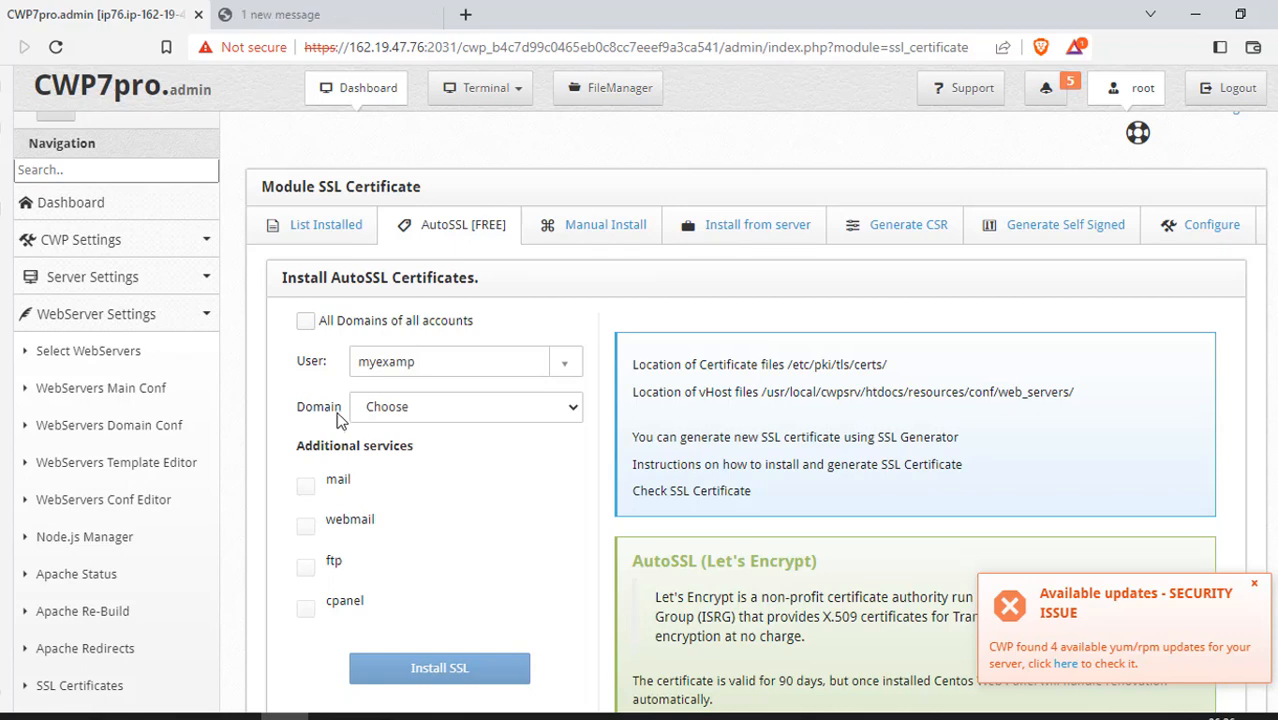
pyautogui.click(399, 405)
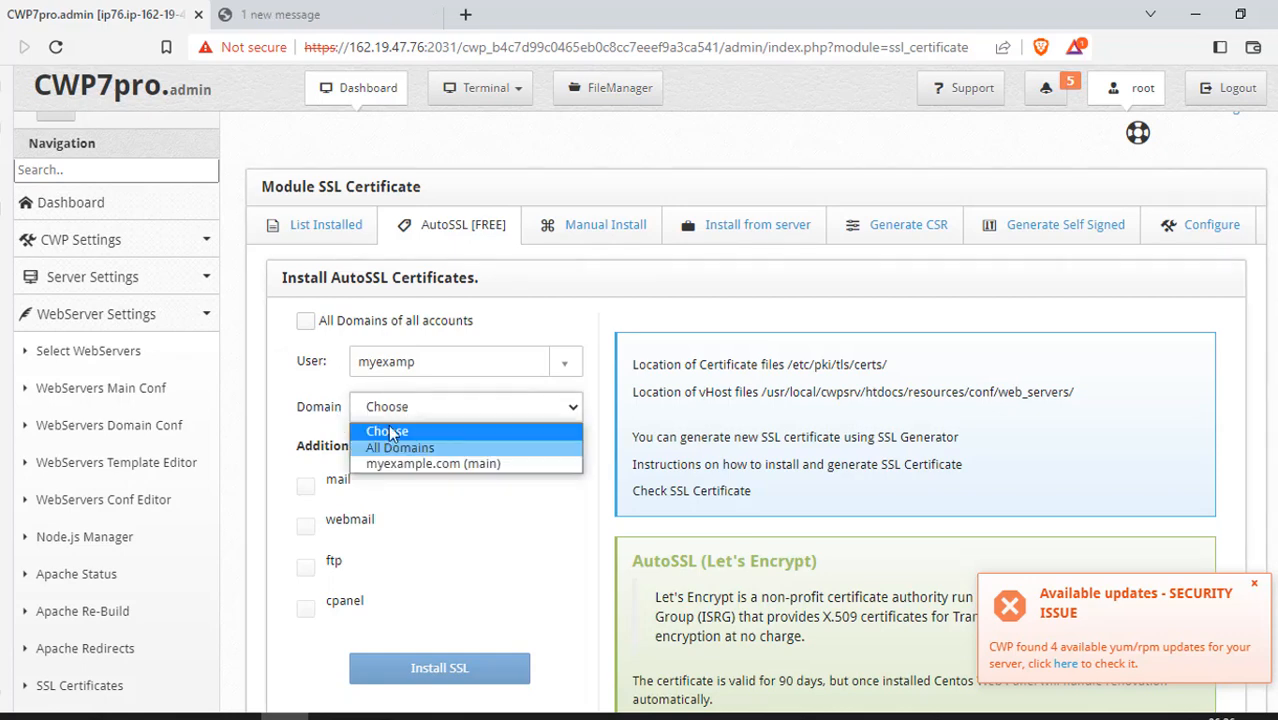
pyautogui.click(401, 464)
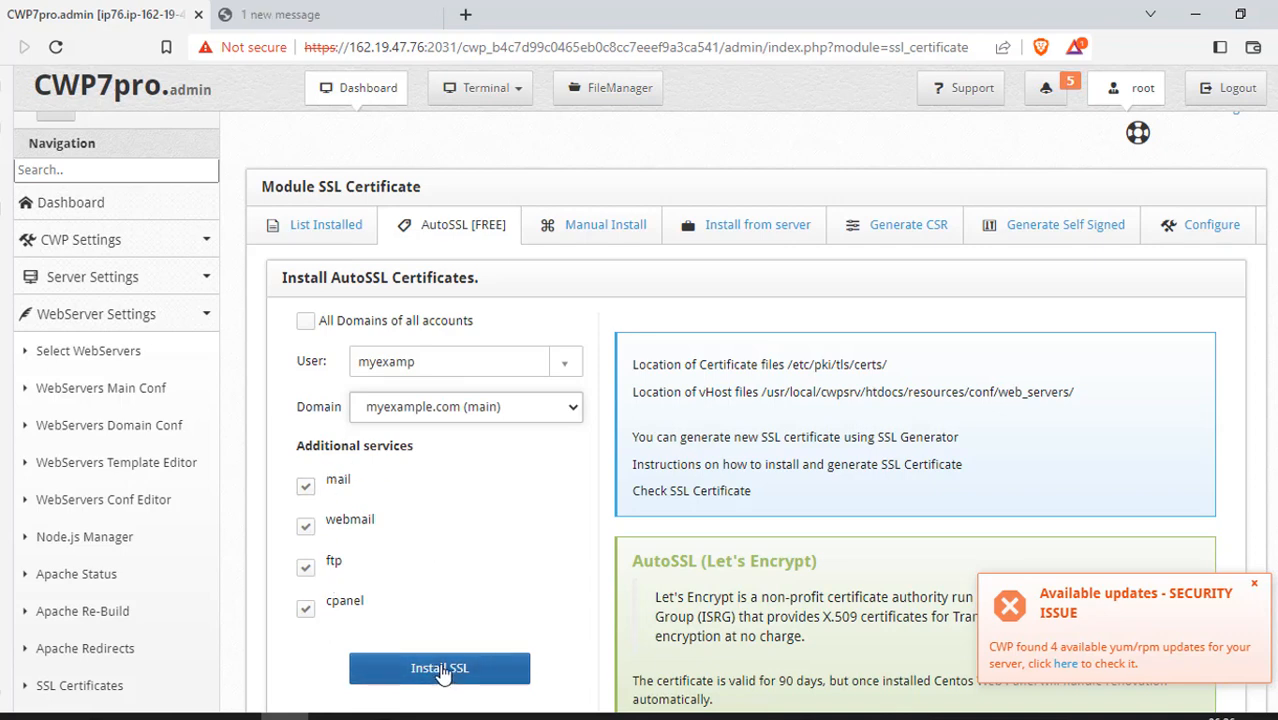
pyautogui.click(450, 406)
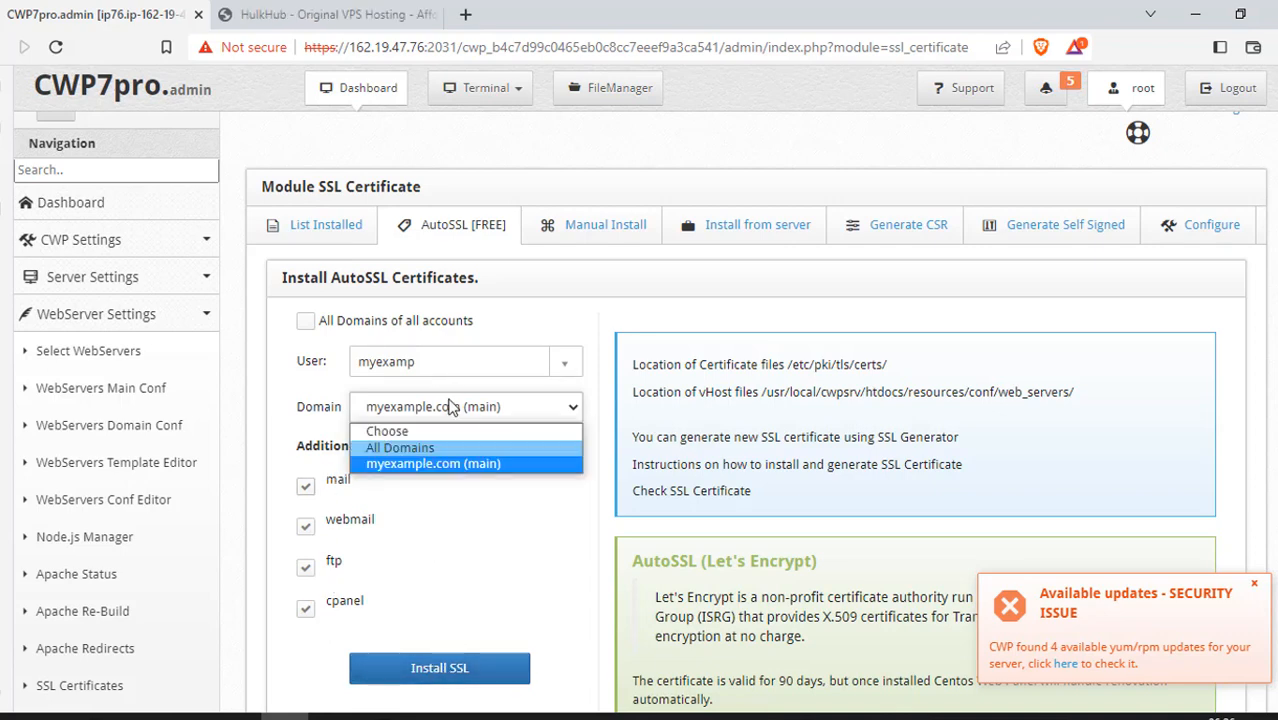
pyautogui.click(422, 448)
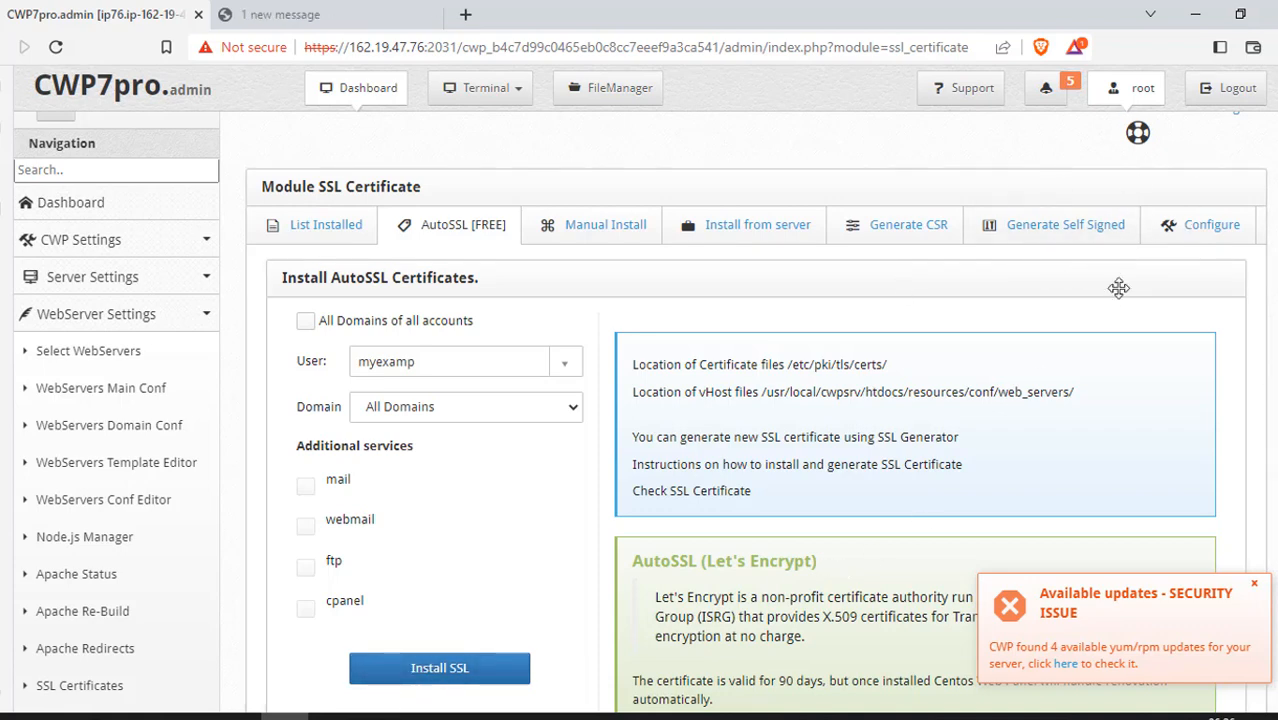
# Step: Select user myexamp and All Domains in the AutoSSL form and start the SSL installation
pyautogui.click(322, 236)
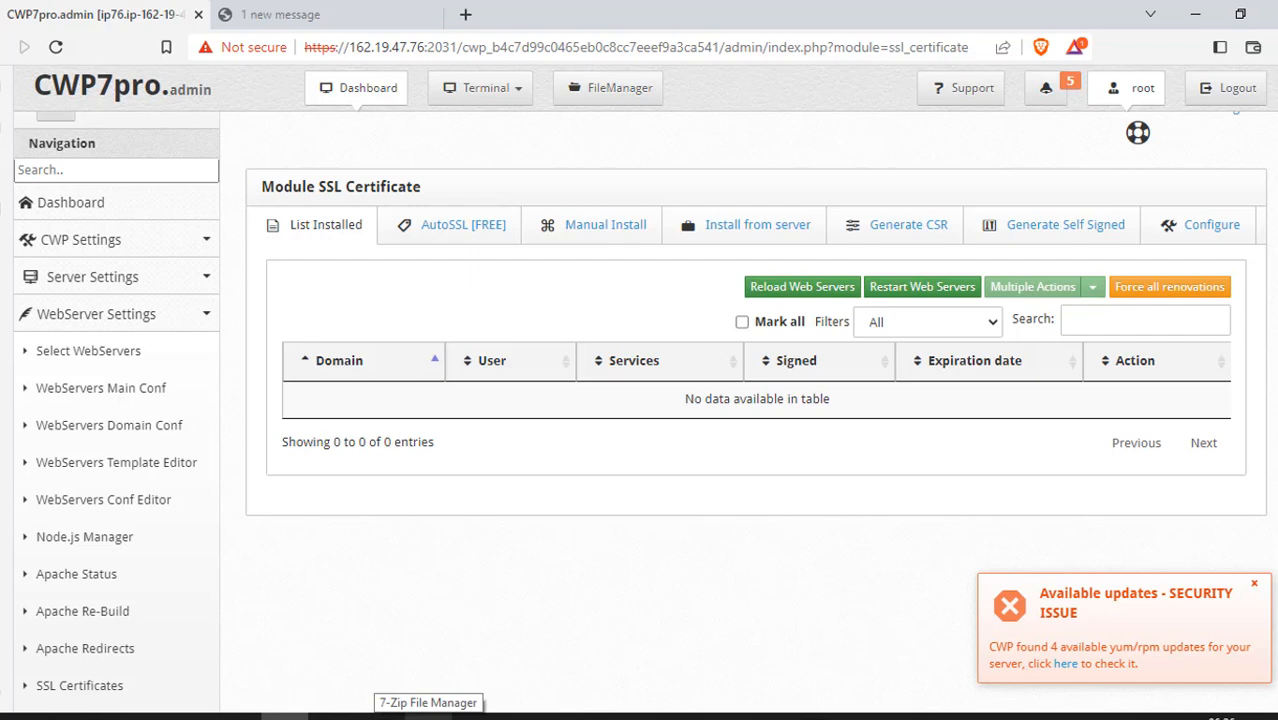
pyautogui.click(485, 236)
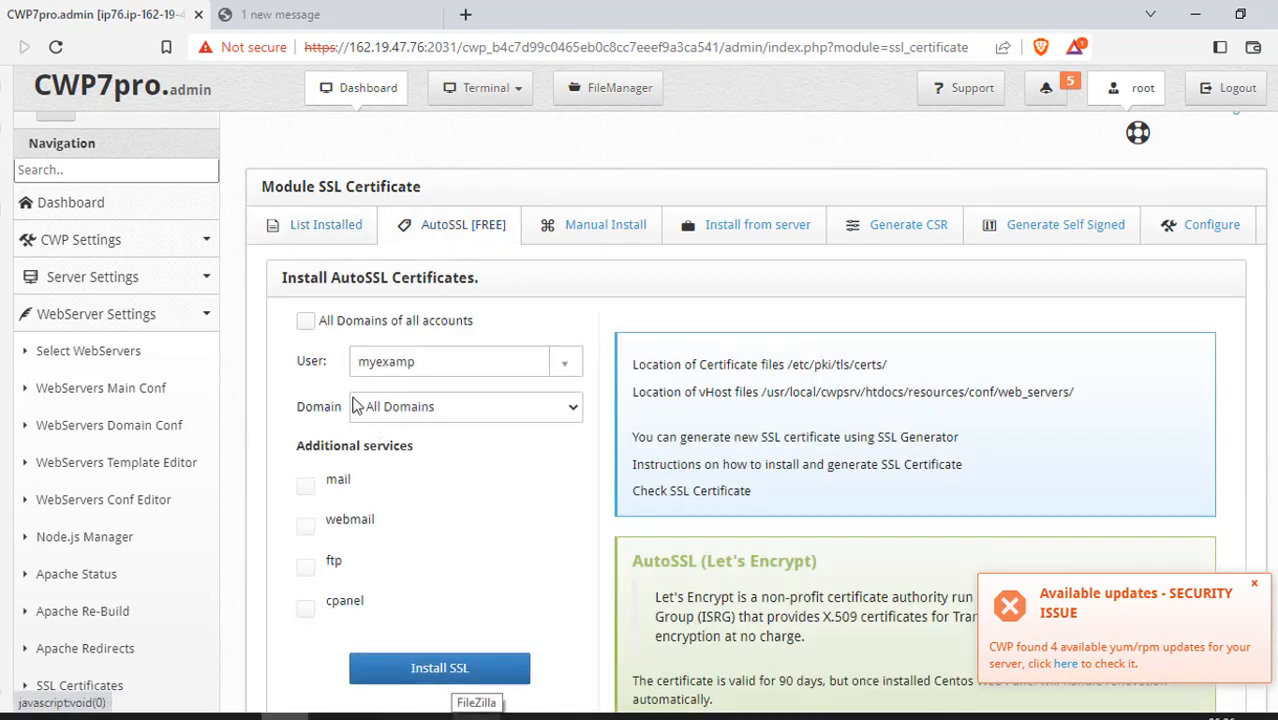
pyautogui.click(408, 365)
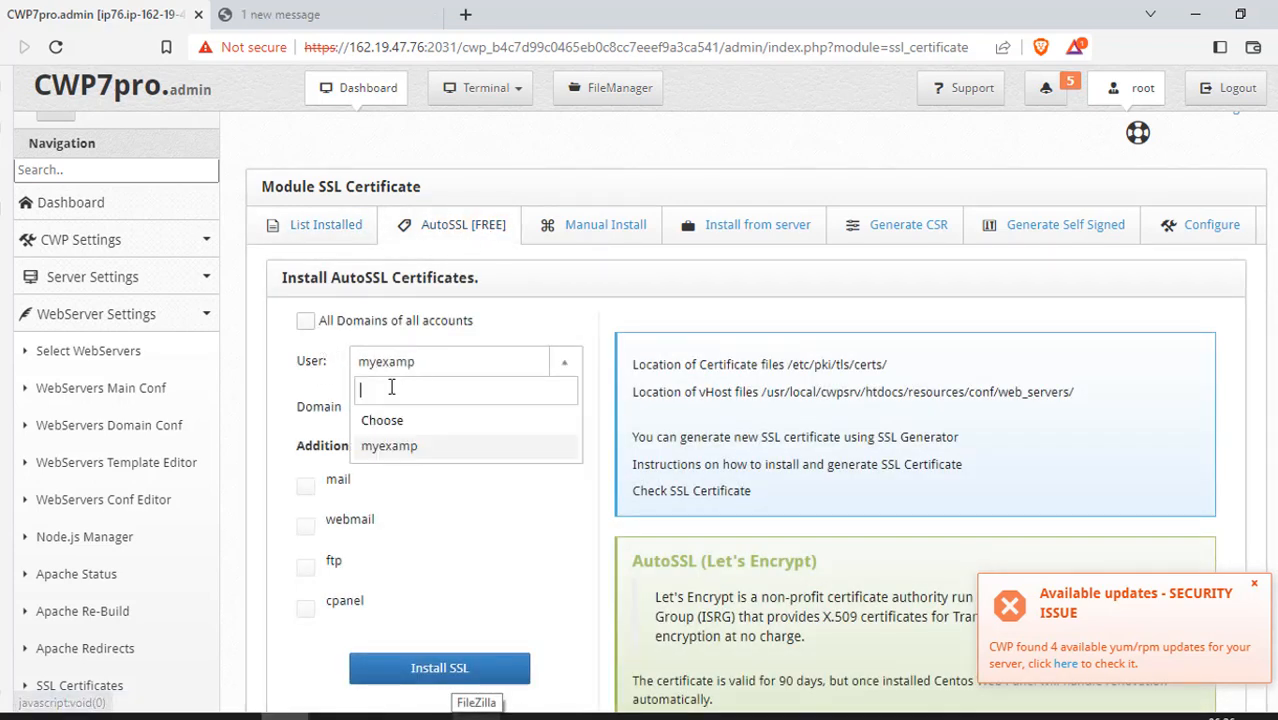
pyautogui.click(368, 452)
pyautogui.click(377, 408)
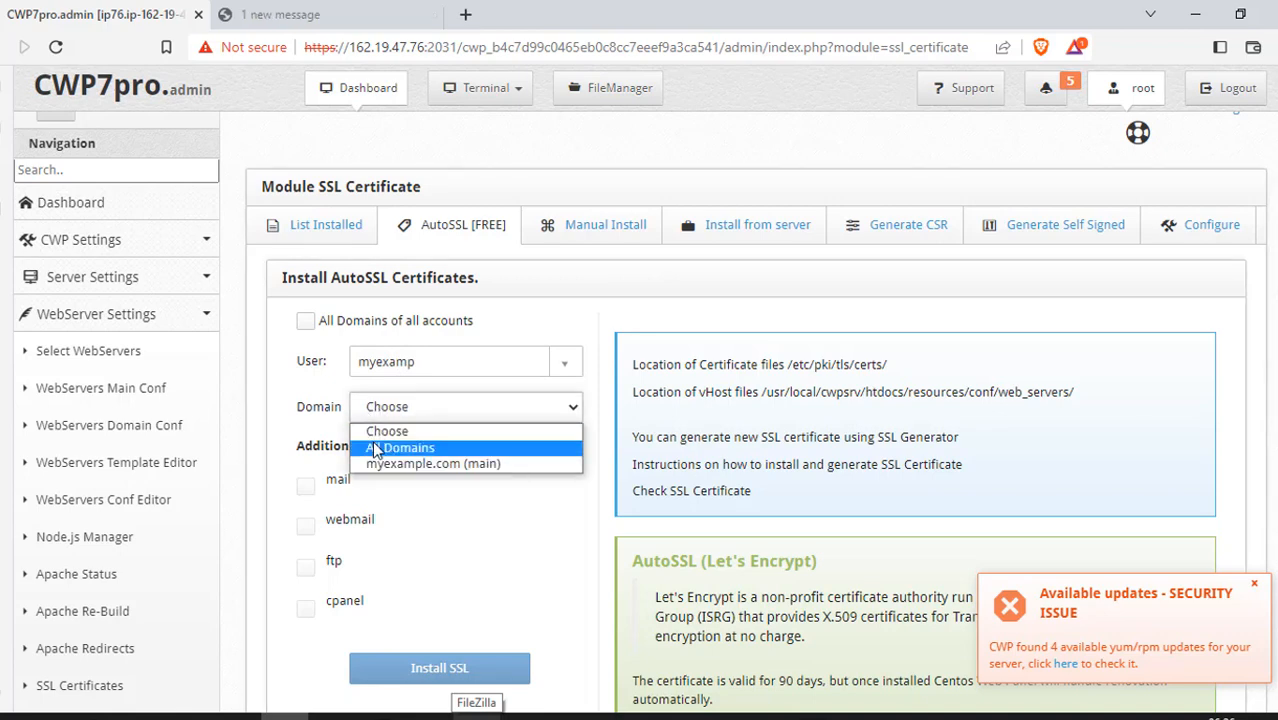
pyautogui.click(376, 448)
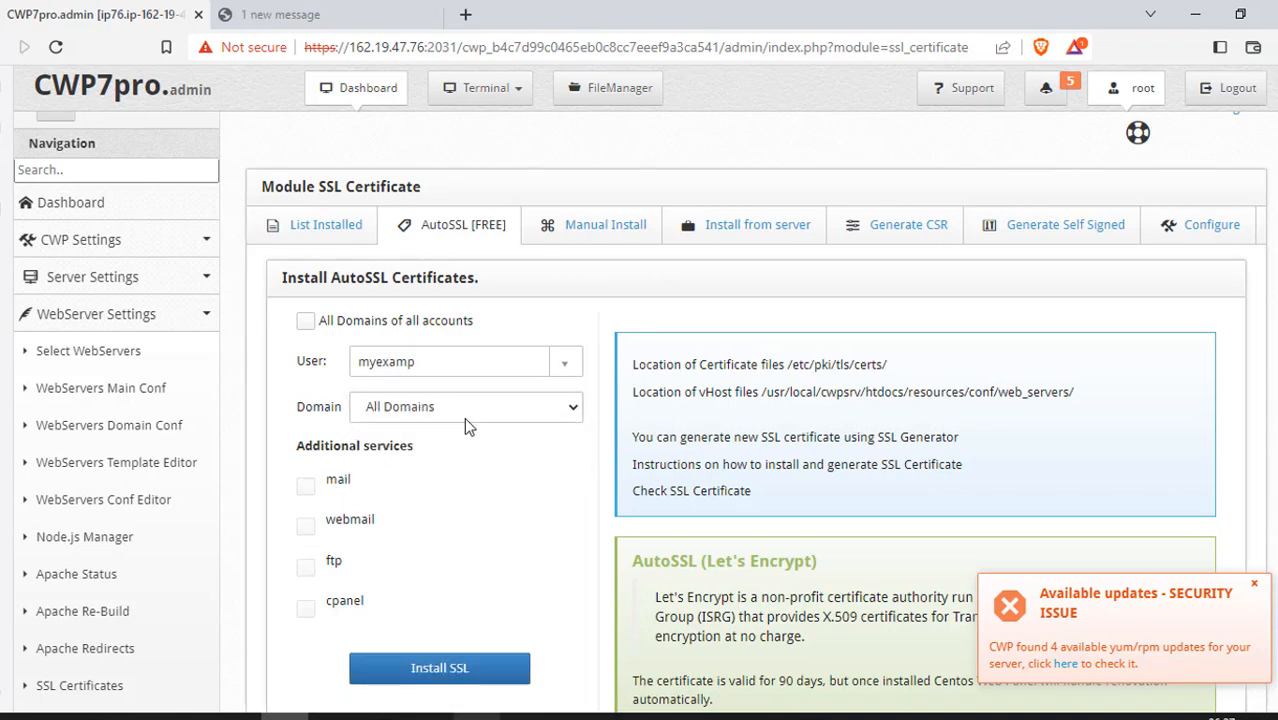
pyautogui.click(420, 674)
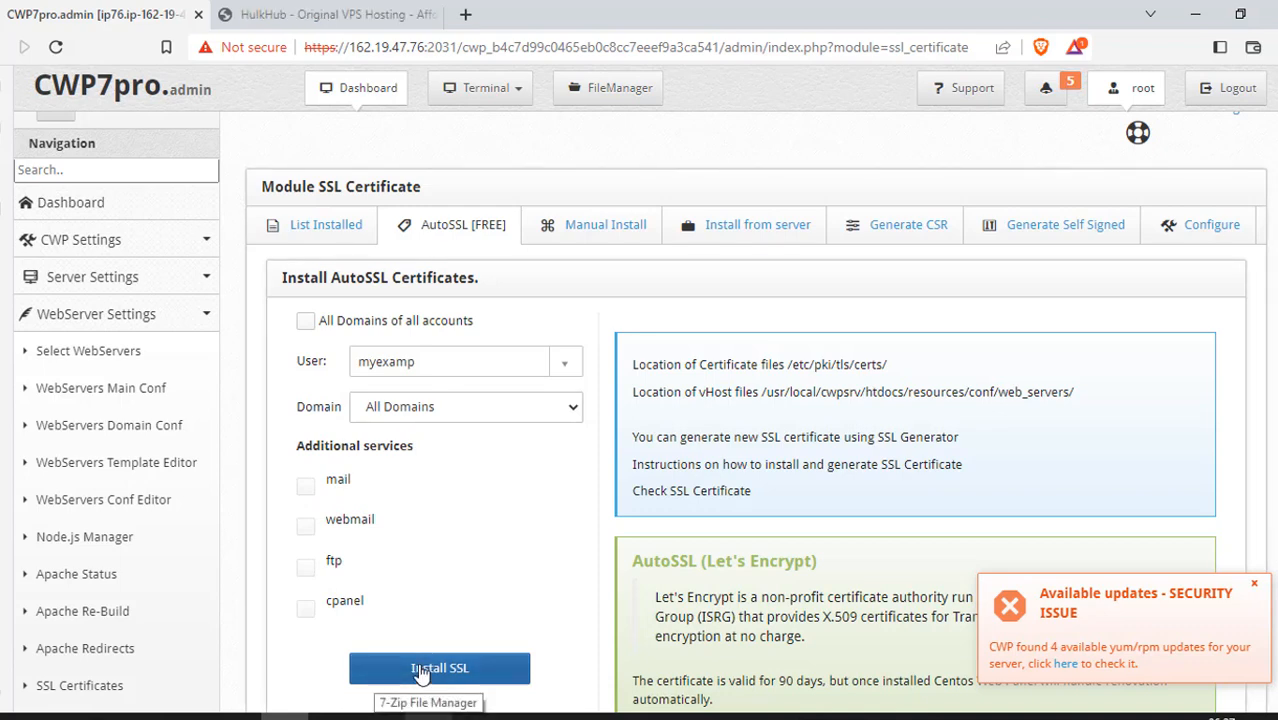
# Step: Check the list of installed certificates in the SSL Certificate module
pyautogui.click(321, 233)
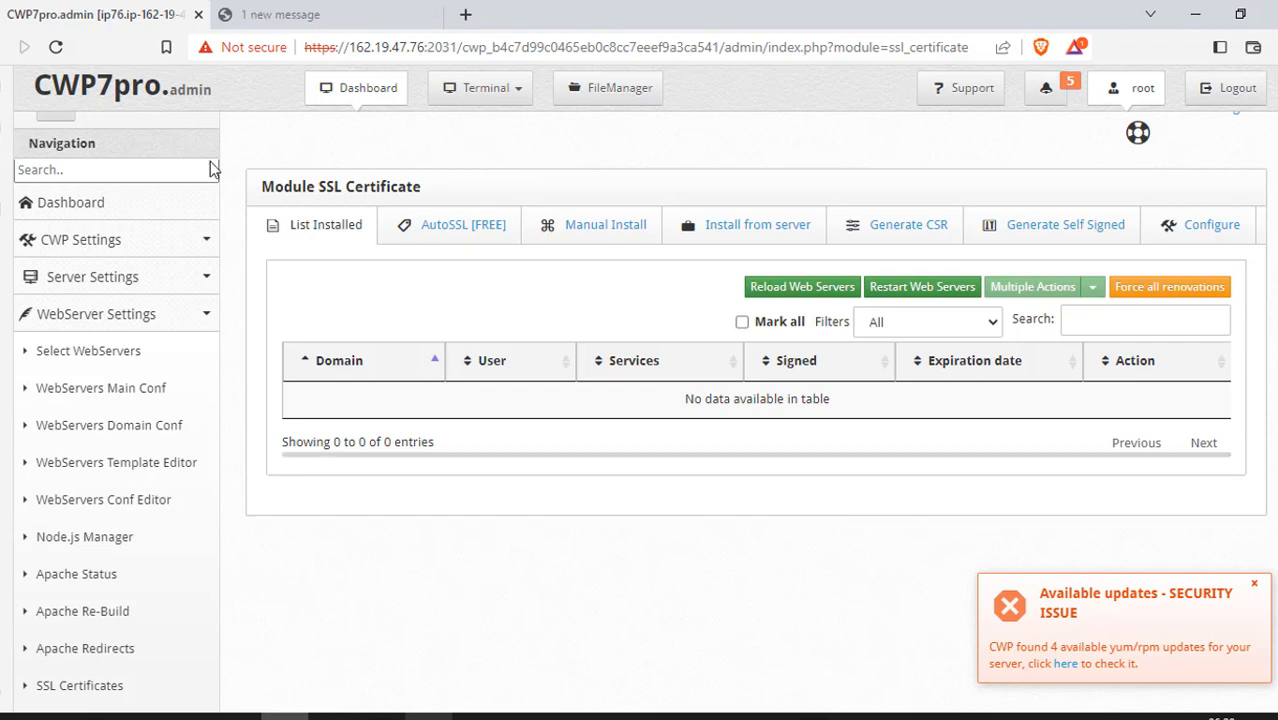
pyautogui.moveTo(256, 185); pyautogui.dragTo(437, 190)
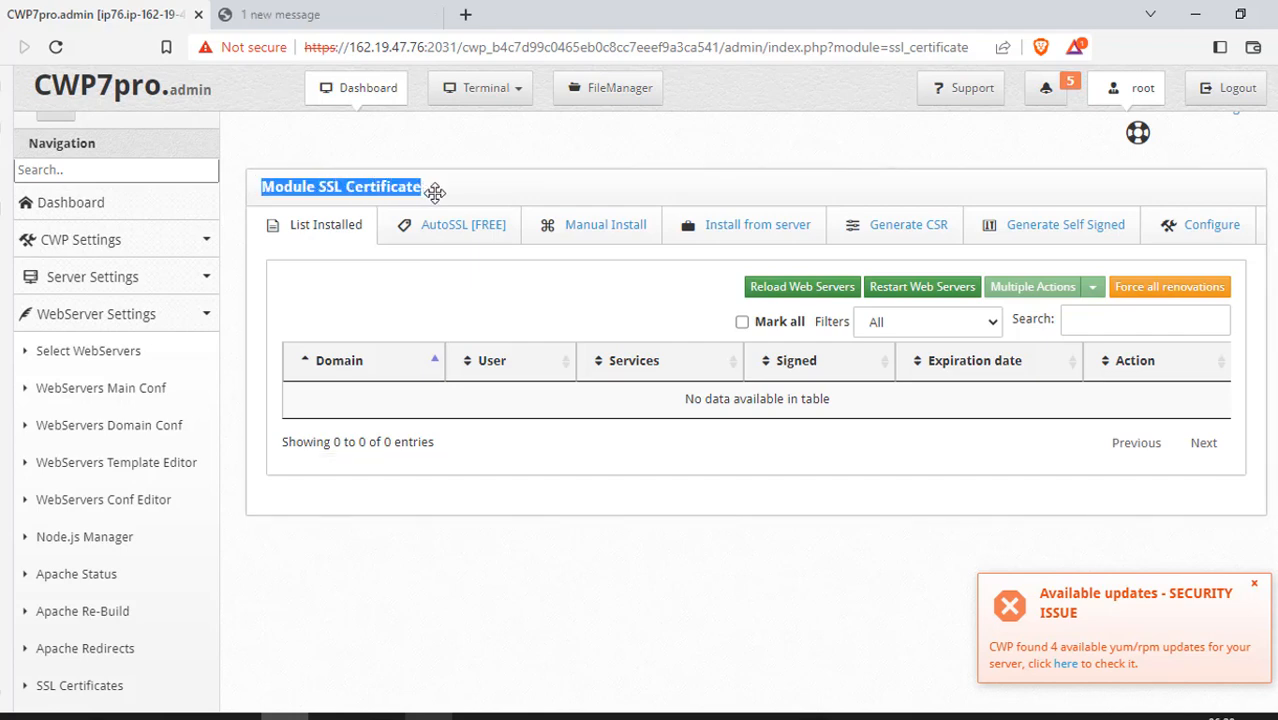
pyautogui.click(461, 181)
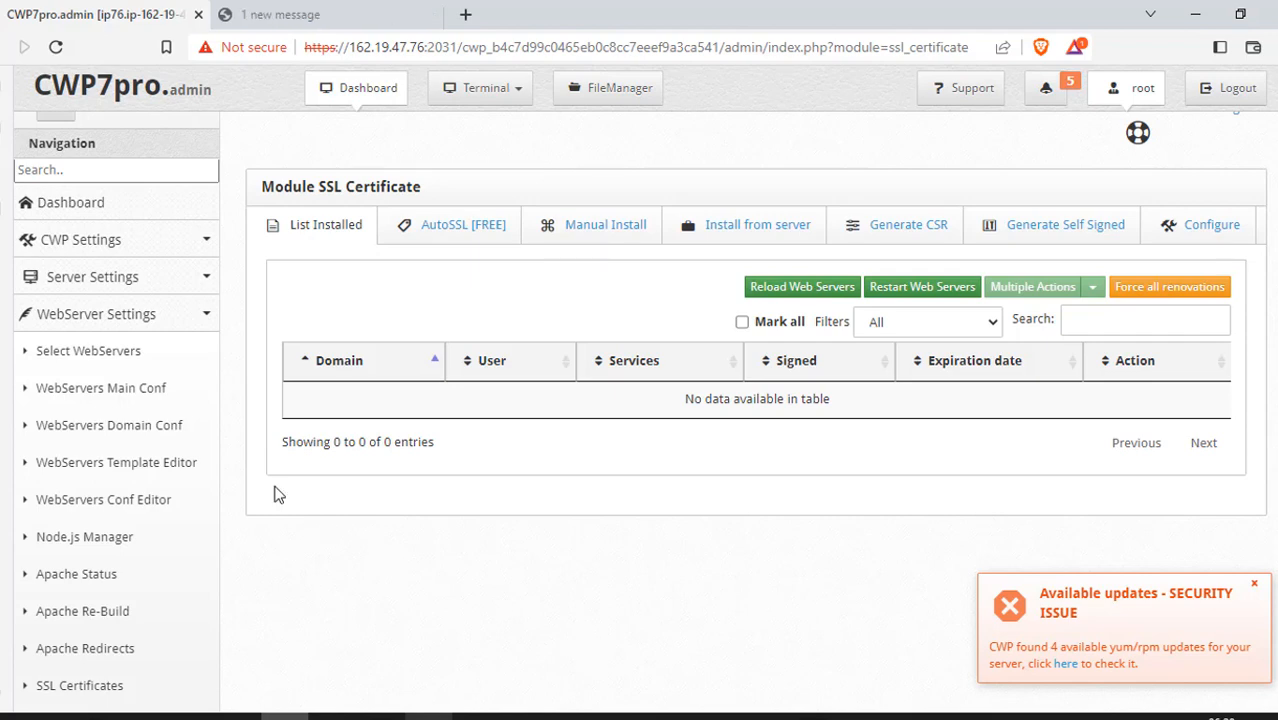
# Step: Open the Select WebServers page and review the available default web server options and the rebuild settings
pyautogui.click(100, 358)
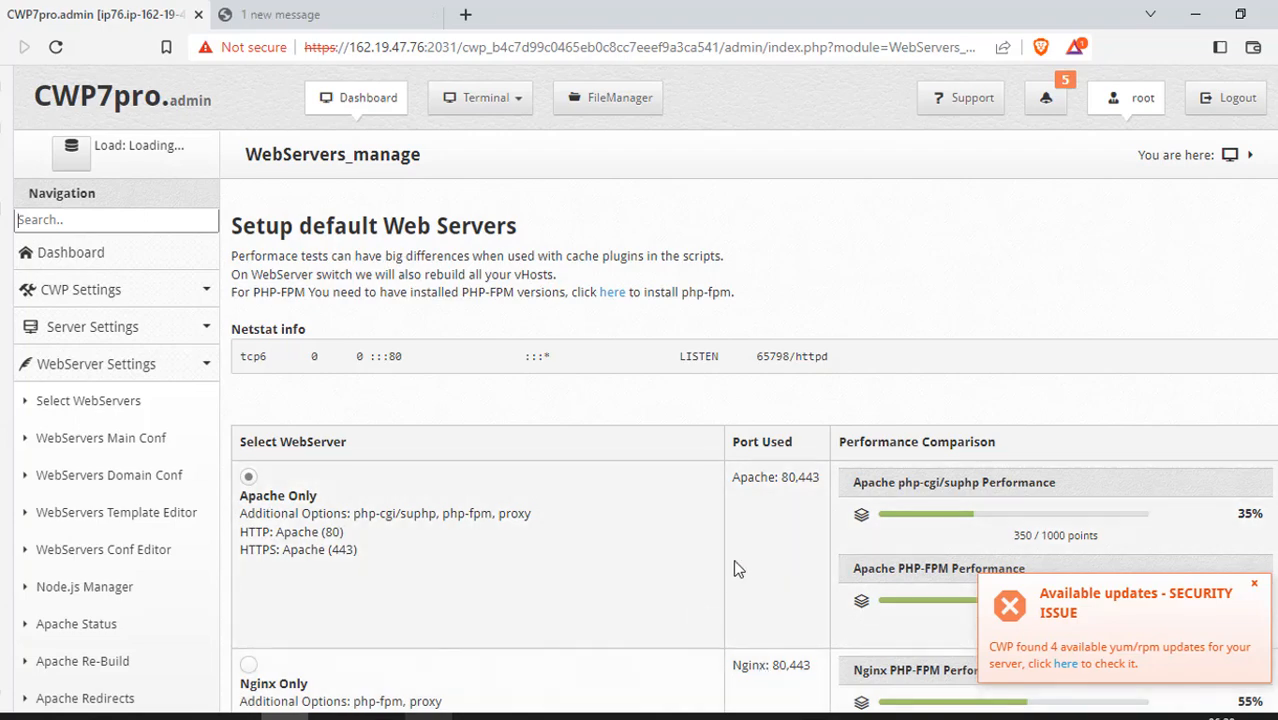
pyautogui.scroll(-3, 745, 560)
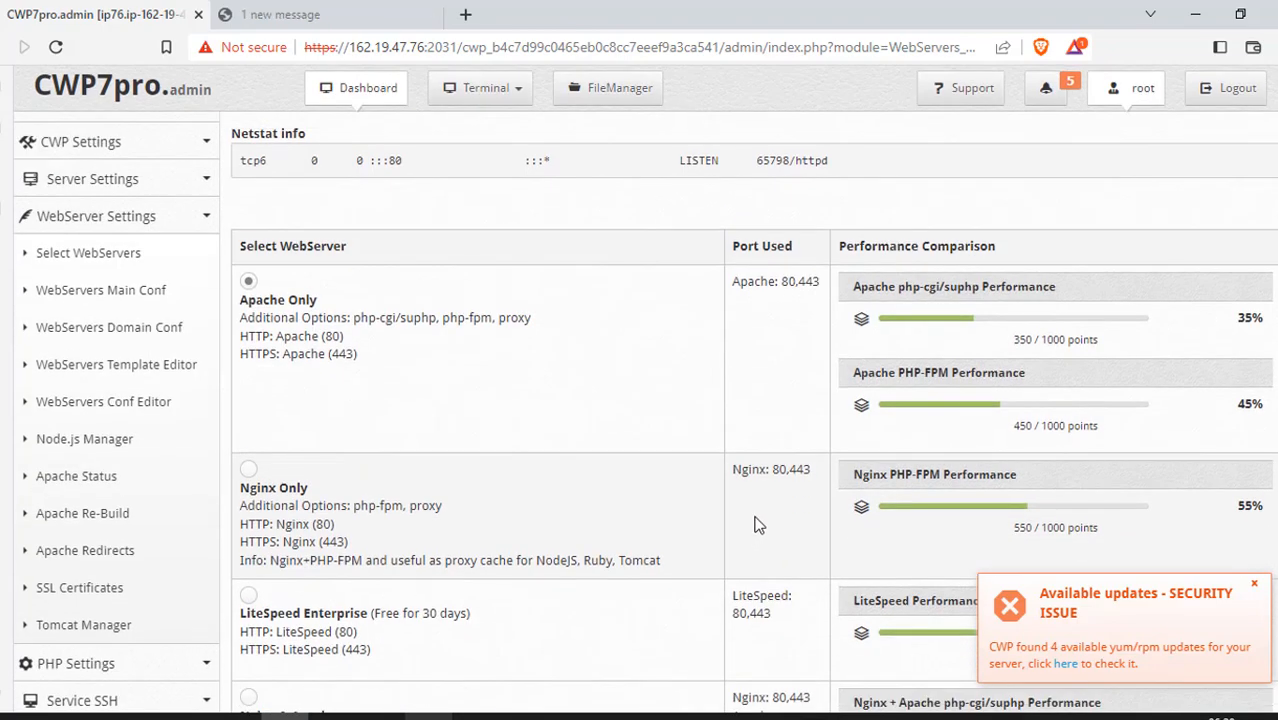
pyautogui.scroll(-6, 757, 525)
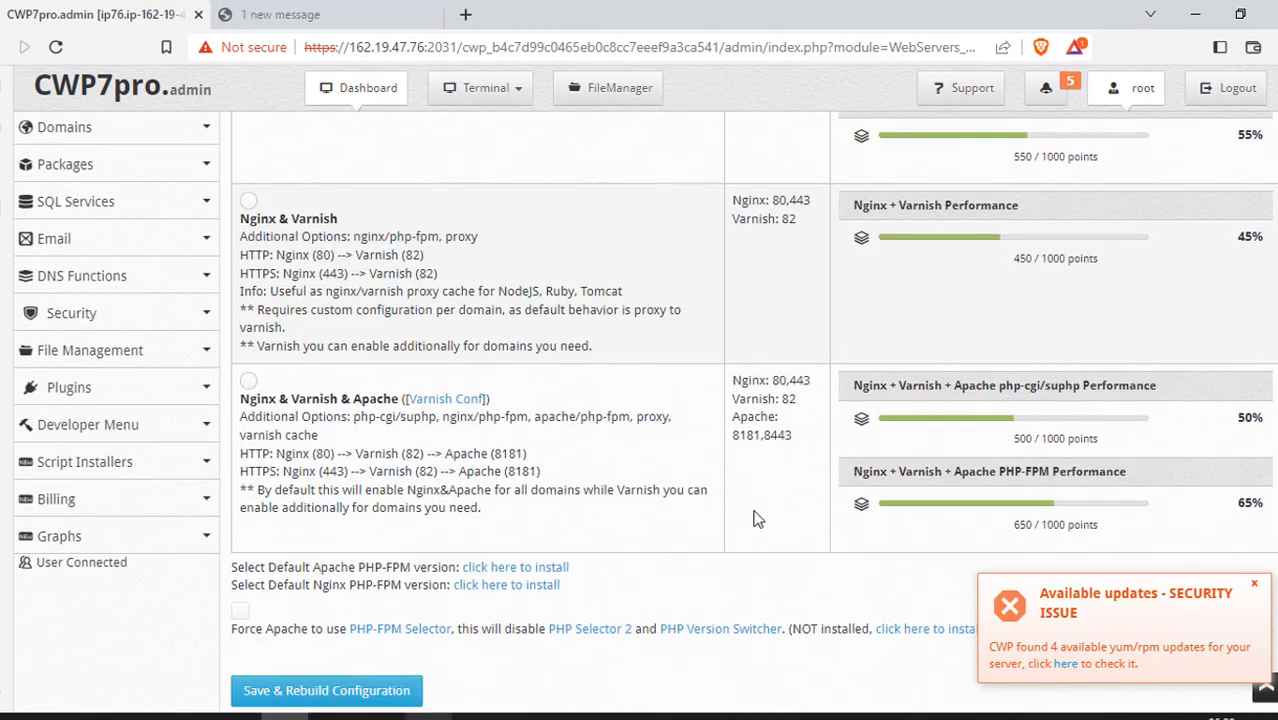
pyautogui.scroll(10, 429, 462)
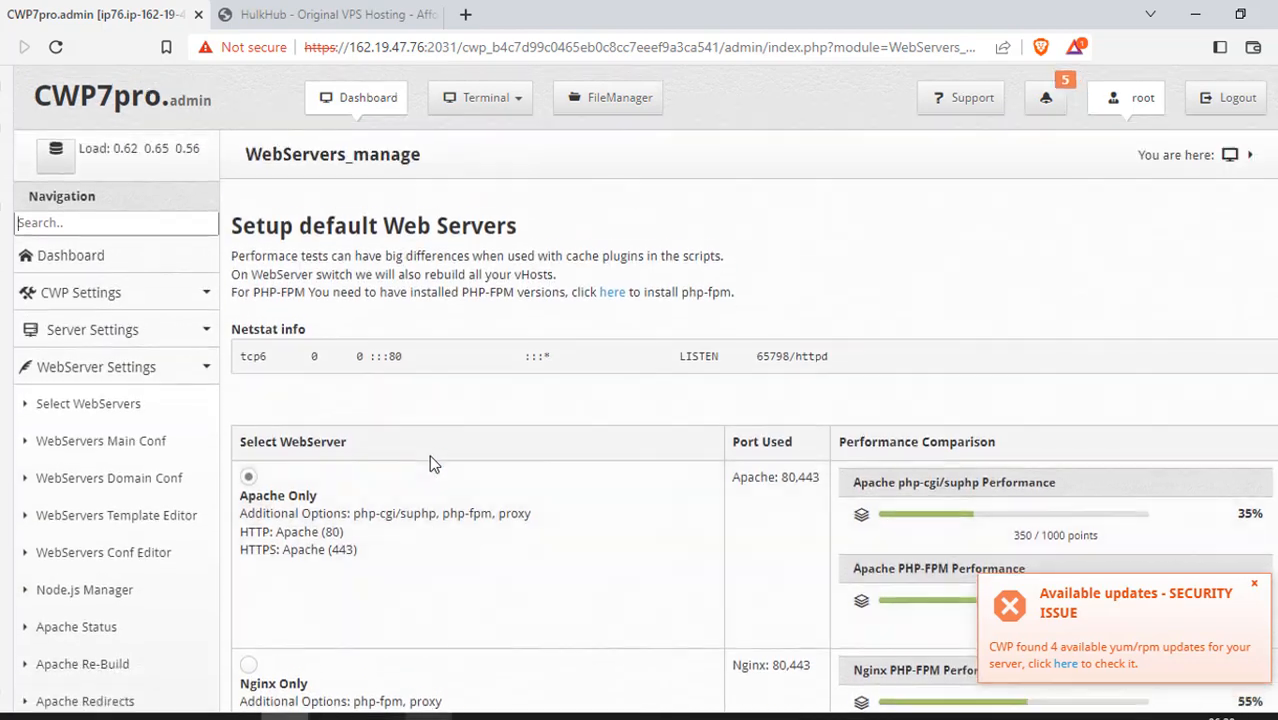
pyautogui.scroll(-1, 431, 462)
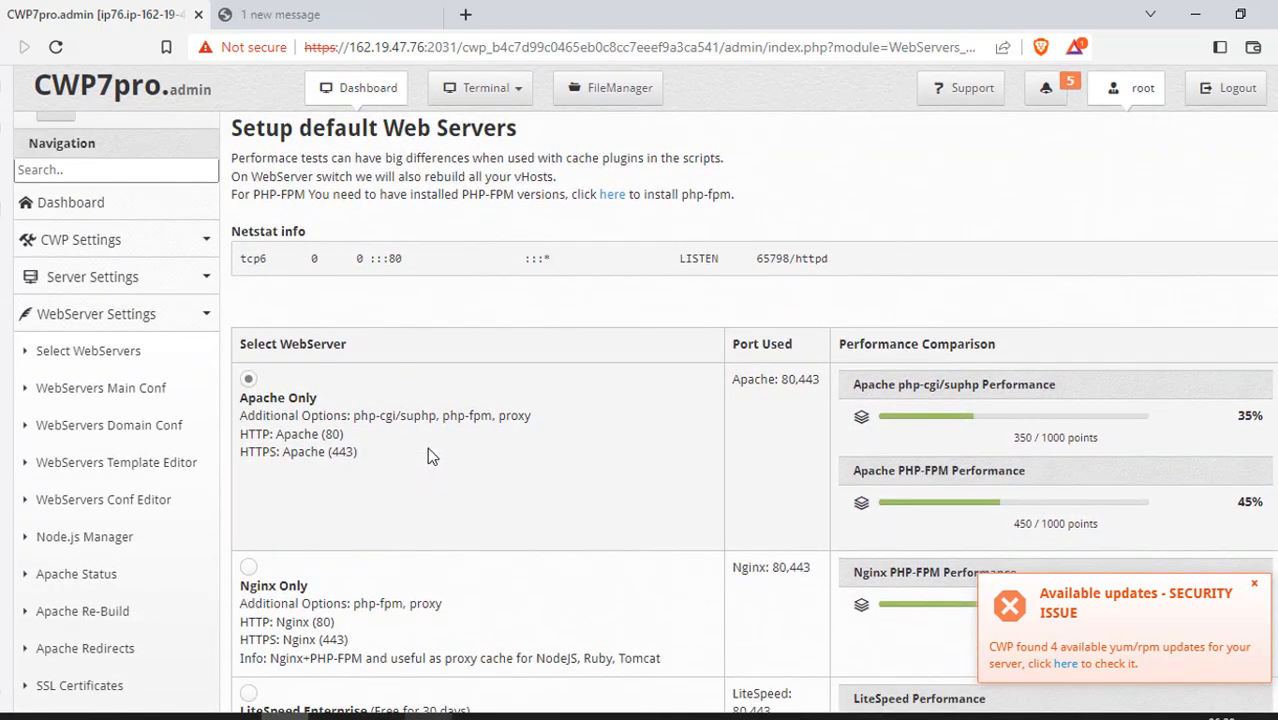
pyautogui.scroll(-2, 429, 458)
pyautogui.scroll(2, 429, 456)
pyautogui.scroll(-2, 281, 396)
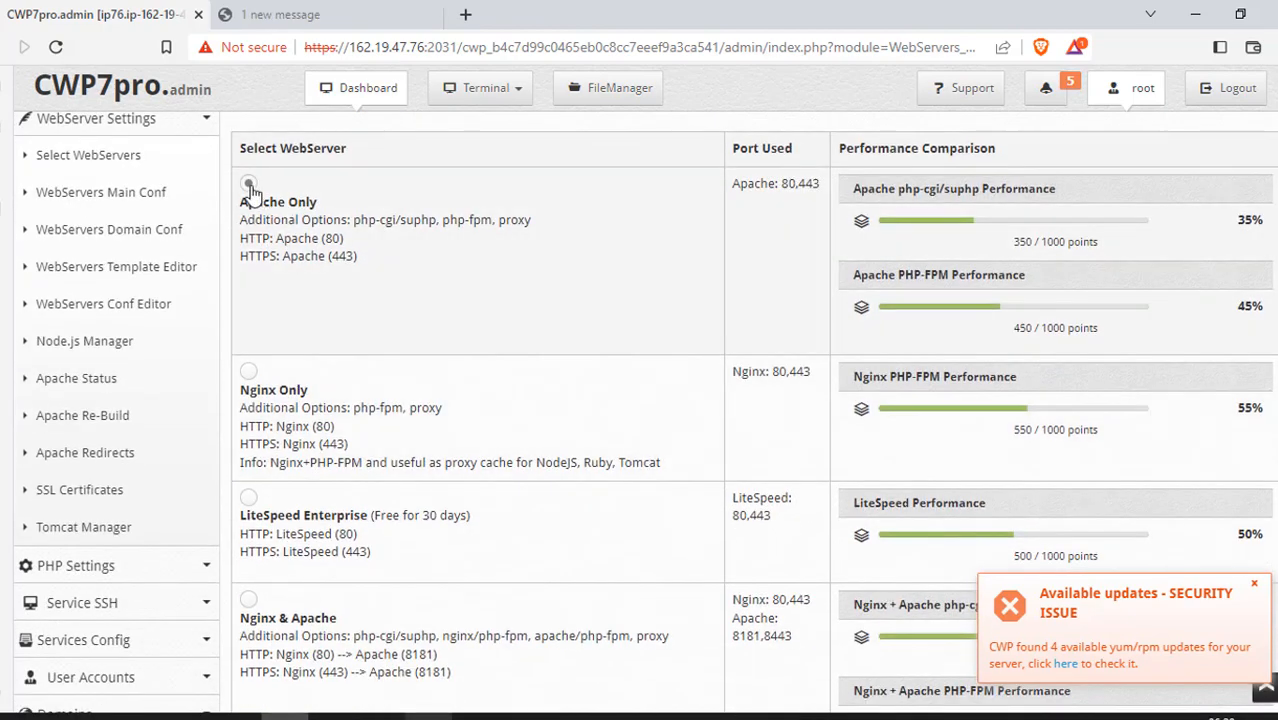
pyautogui.scroll(-5, 392, 314)
pyautogui.scroll(-3, 392, 314)
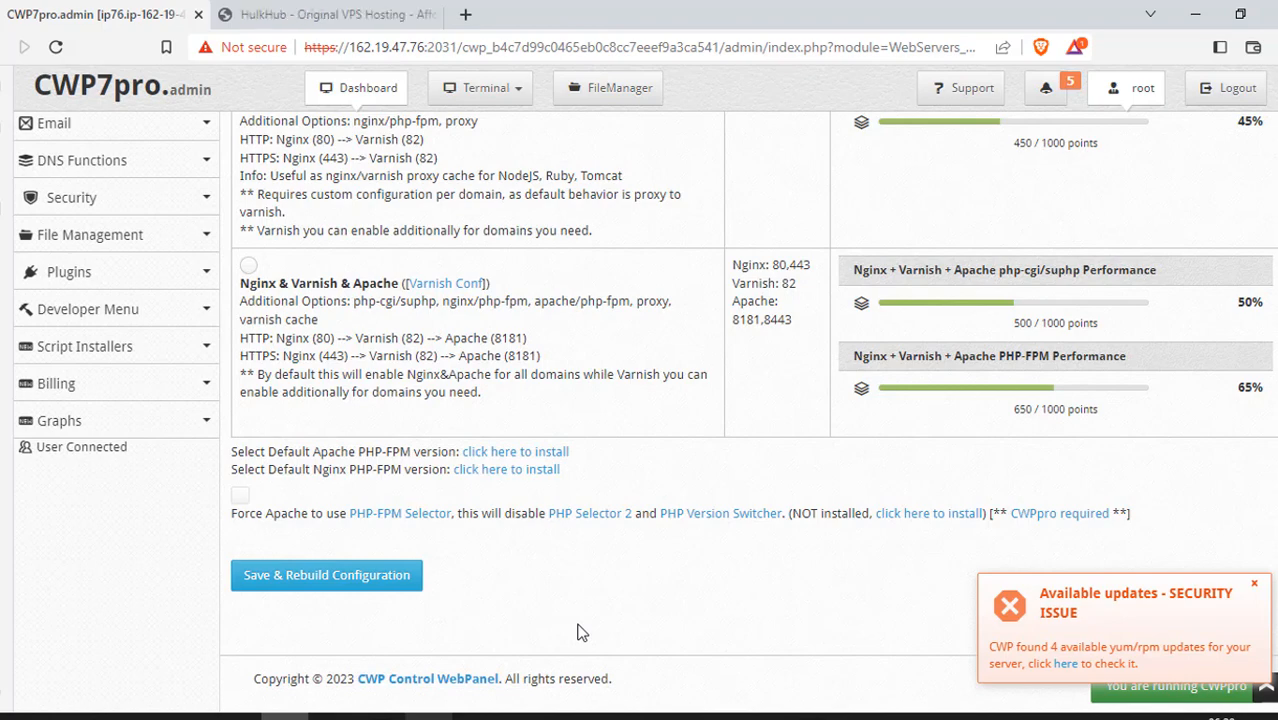
pyautogui.scroll(10, 579, 631)
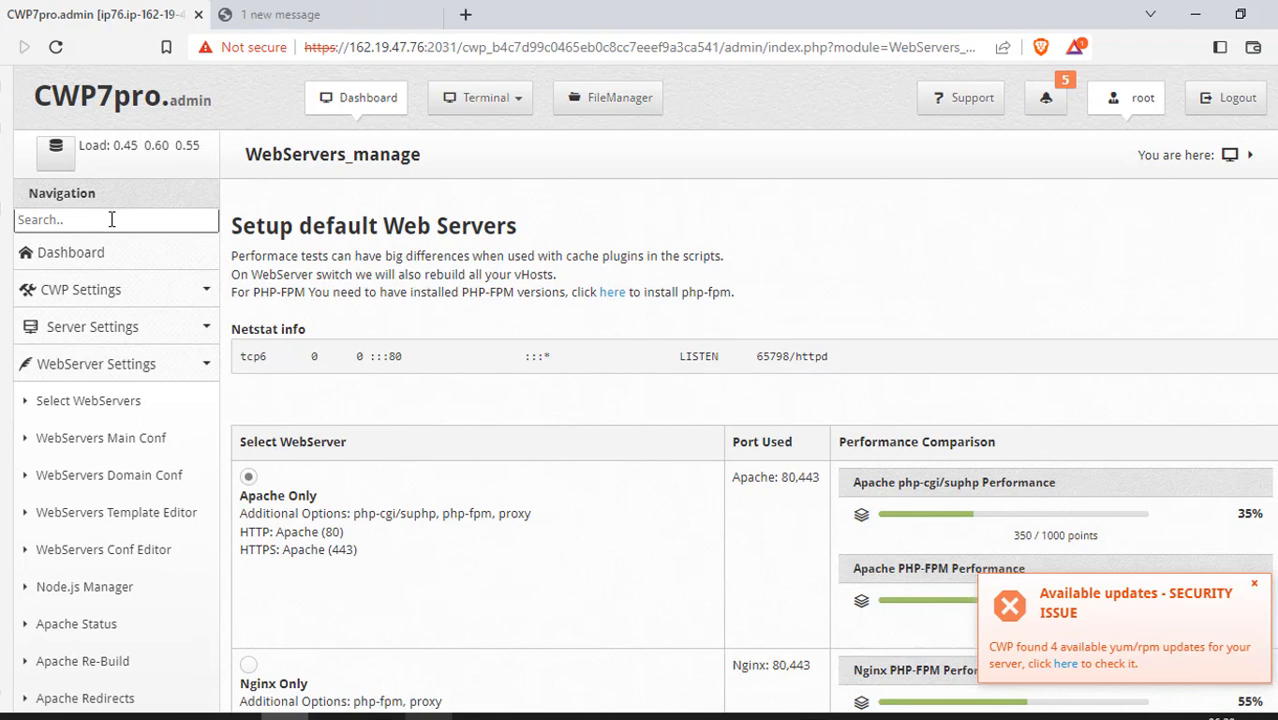
# Step: Search the navigation for "reboot" to locate the server reboot option, and clear the search
pyautogui.write('reboo')
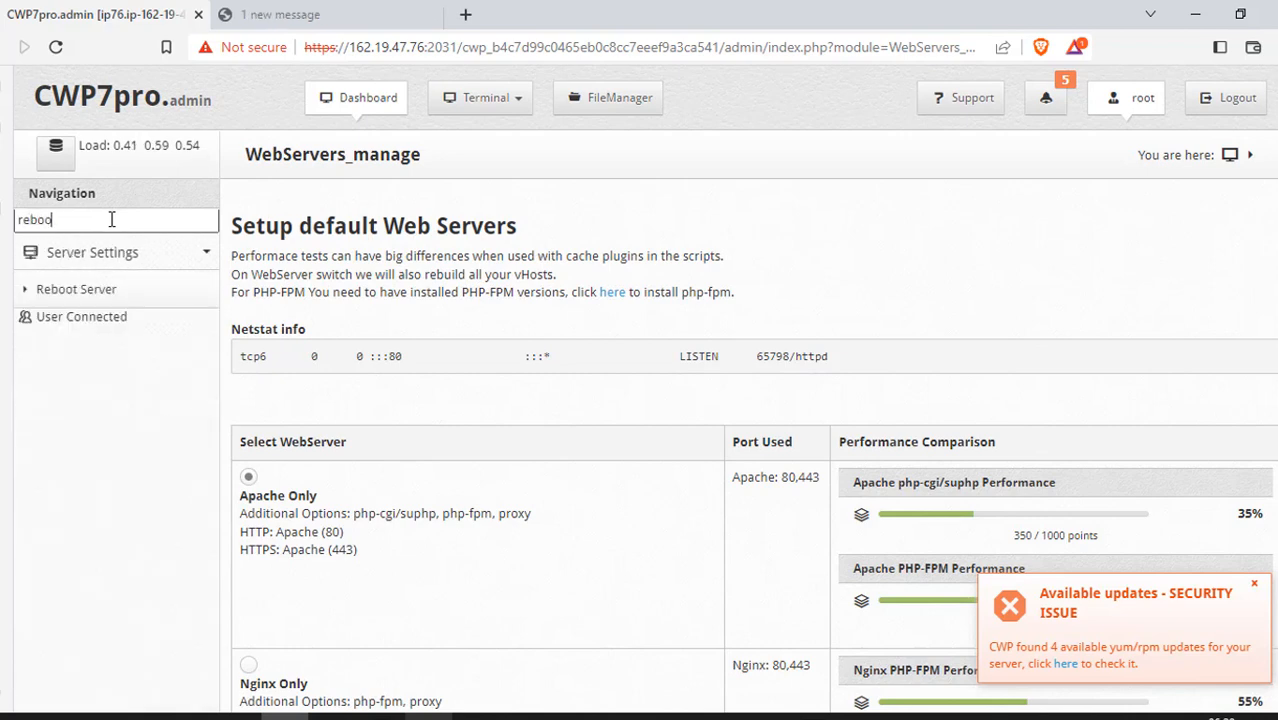
pyautogui.write('t')
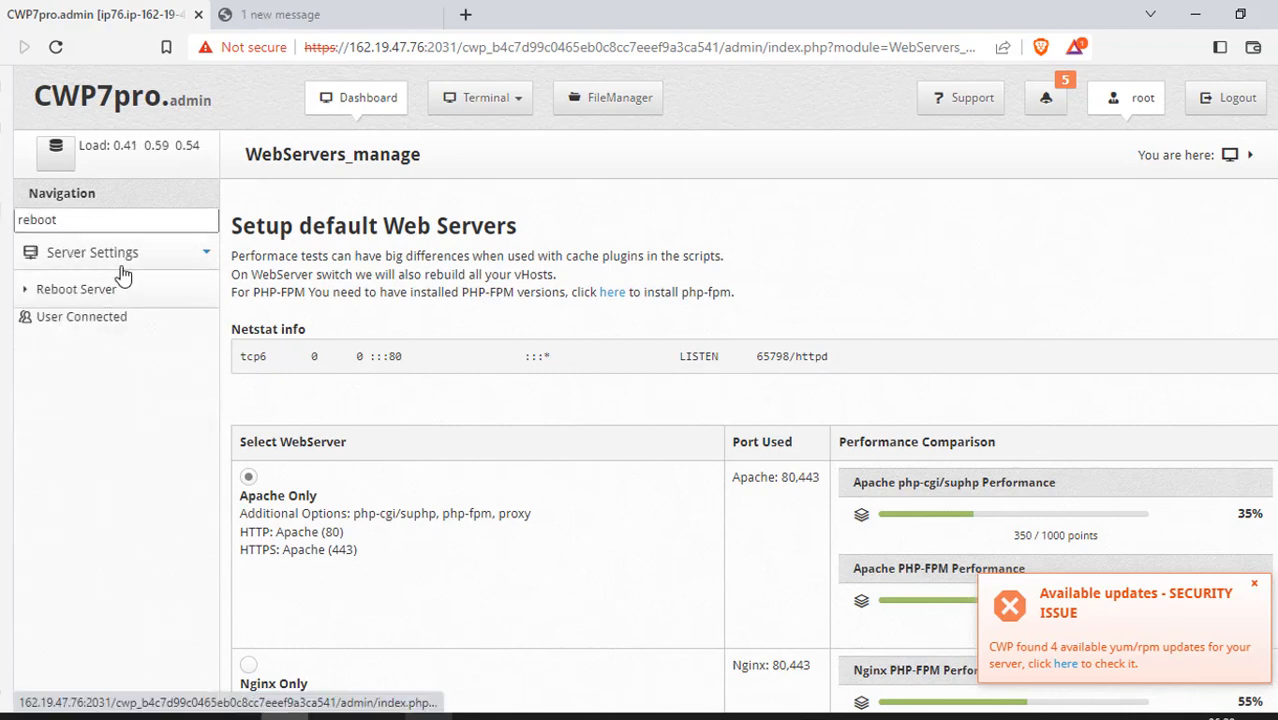
pyautogui.press('BackSpace')
pyautogui.press('BackSpace')
pyautogui.press('BackSpace')
pyautogui.press('BackSpace')
pyautogui.press('BackSpace')
pyautogui.press('BackSpace')
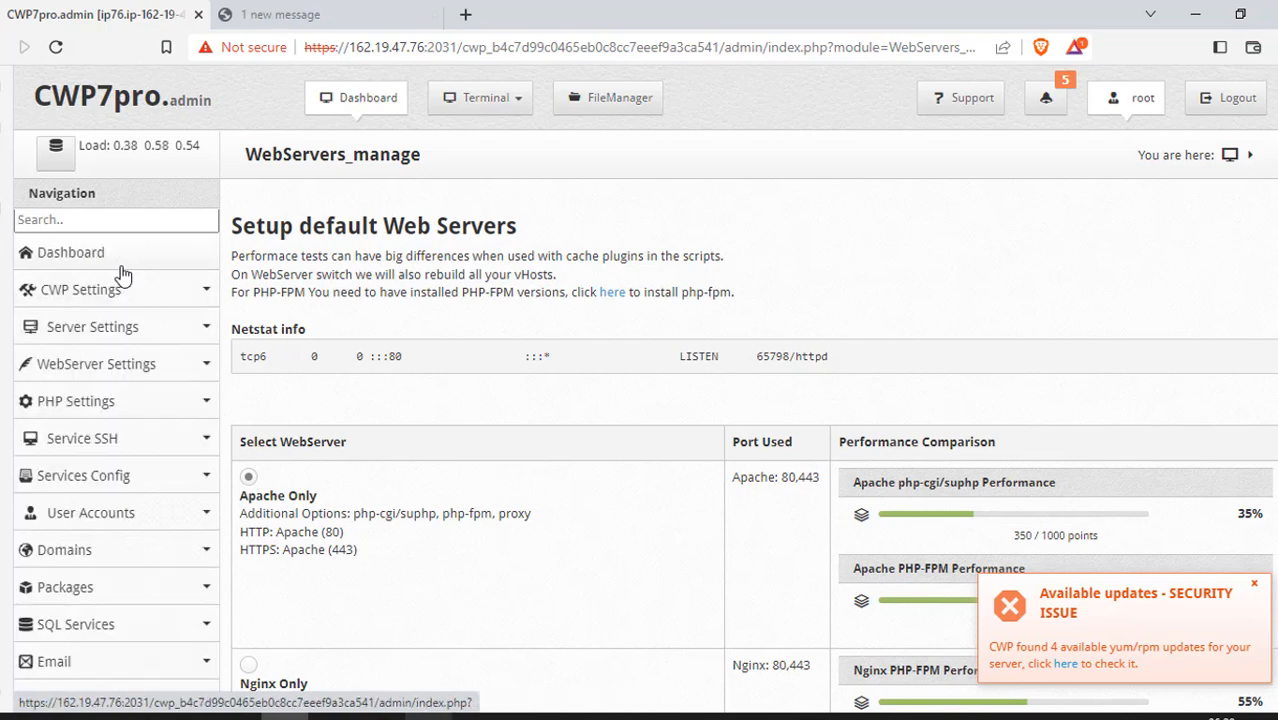
# Step: Search the navigation for "ssl" and open the free AutoSSL form of the SSL Certificates module
pyautogui.write('ssl')
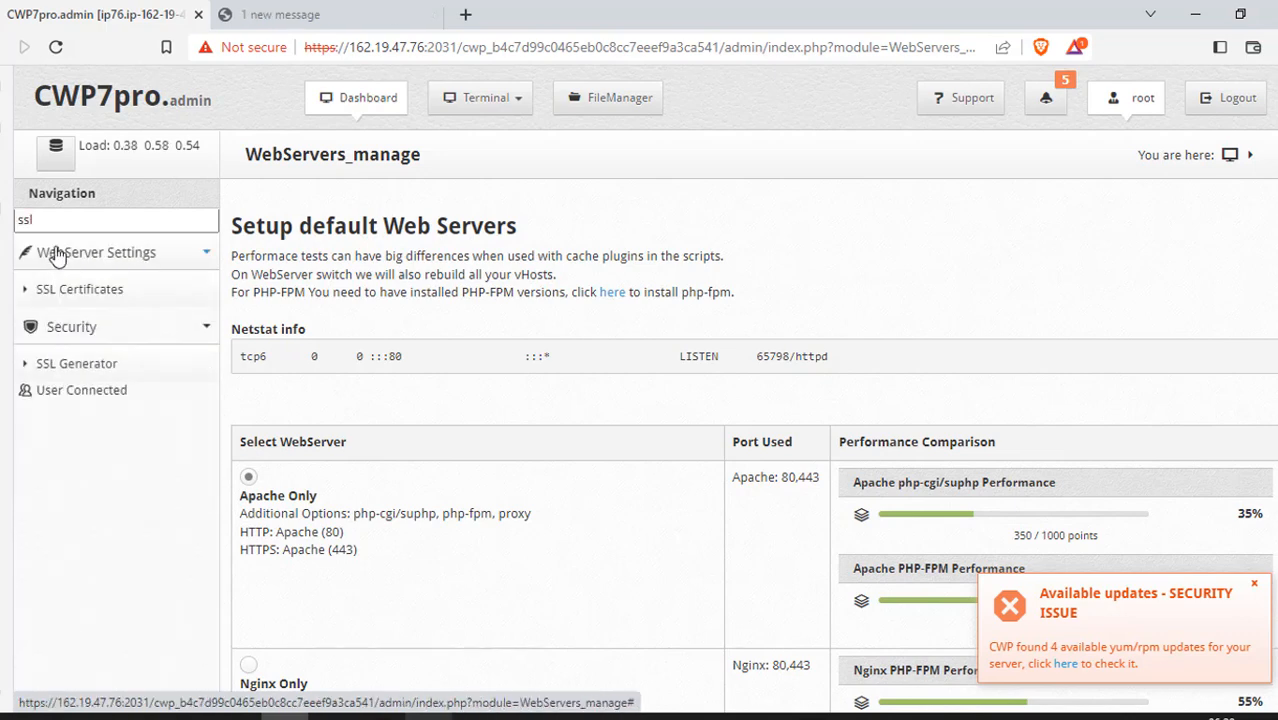
pyautogui.click(90, 290)
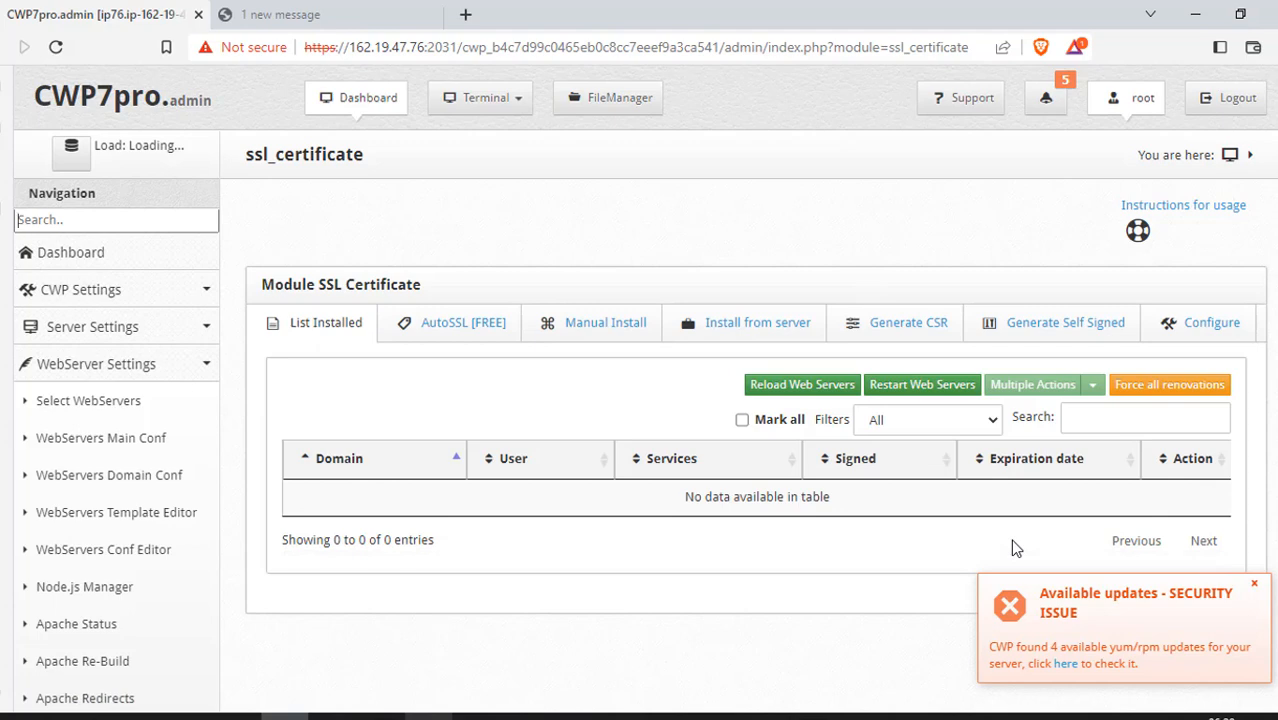
pyautogui.click(491, 322)
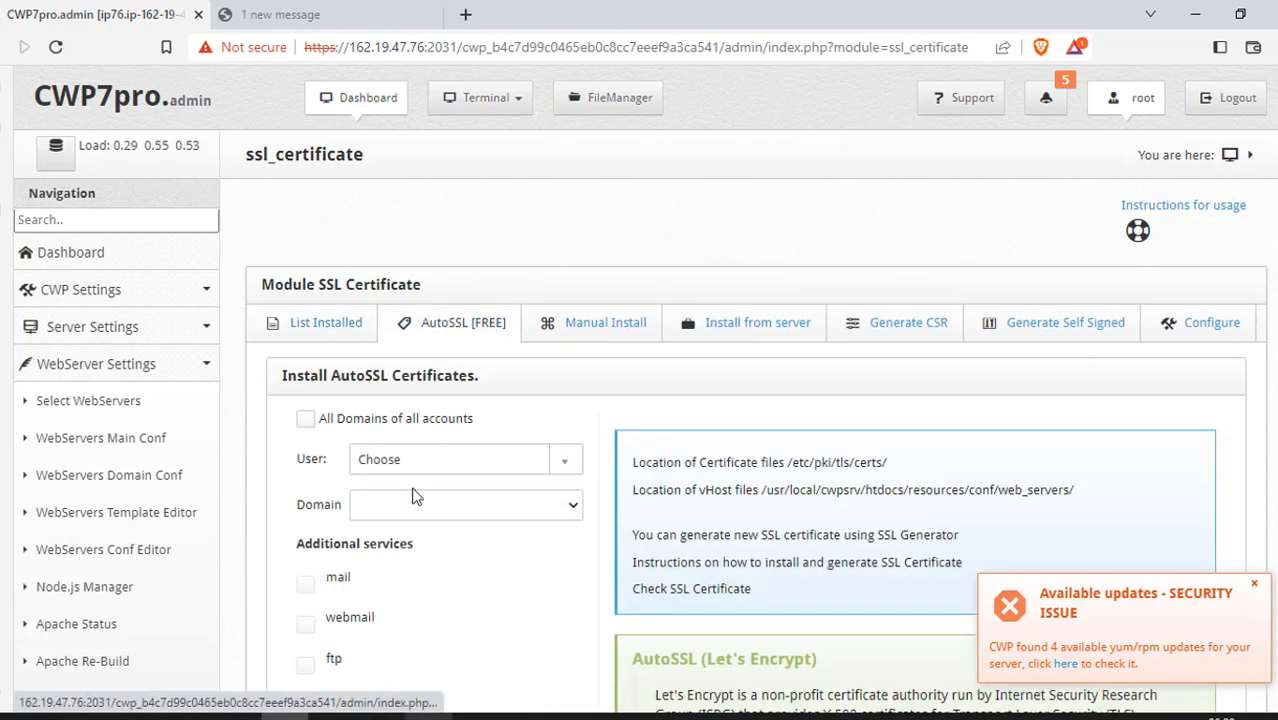
# Step: Choose user myexamp with All Domains in the AutoSSL form, and return to the list of installed certificates
pyautogui.click(400, 457)
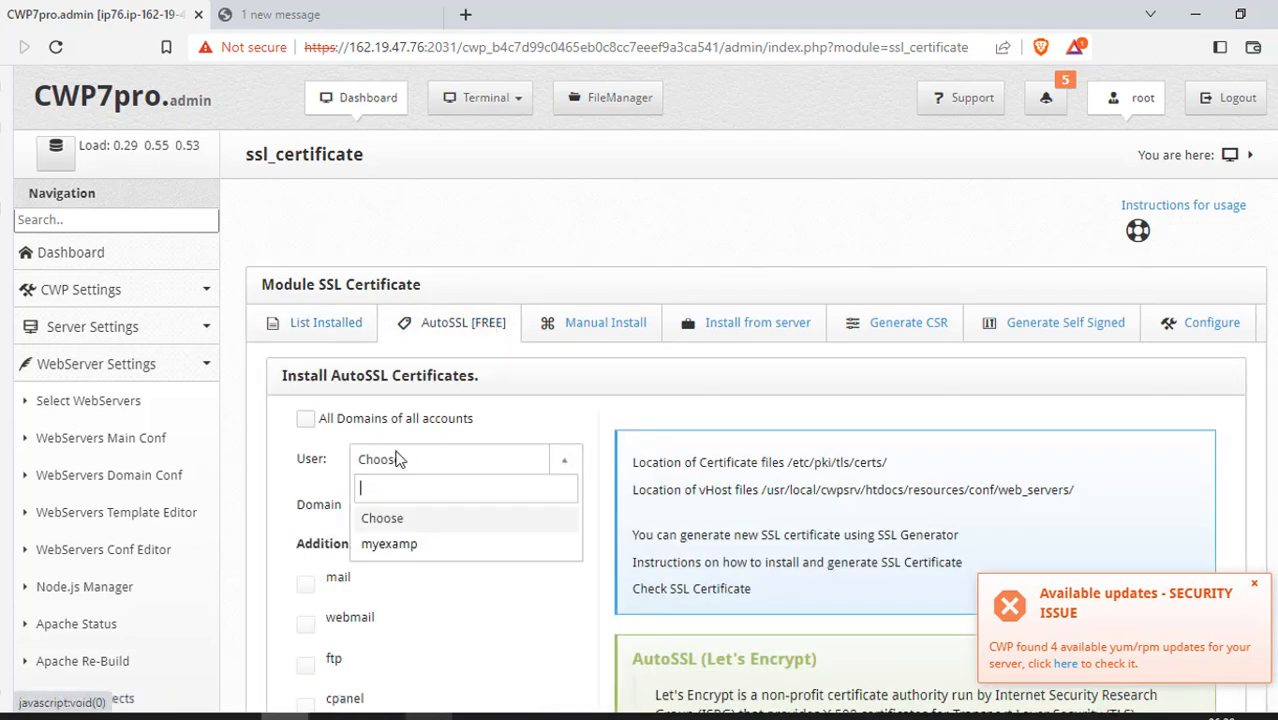
pyautogui.click(320, 514)
pyautogui.click(432, 462)
pyautogui.click(390, 543)
pyautogui.click(386, 506)
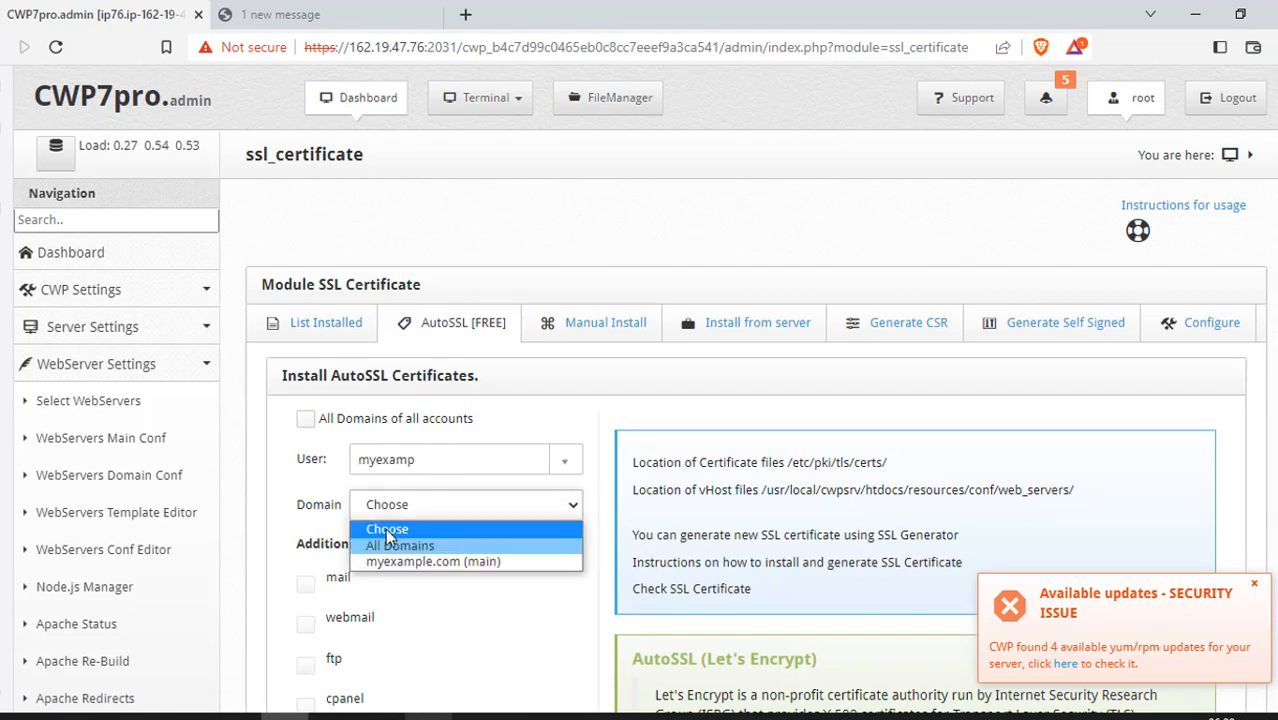
pyautogui.click(392, 545)
pyautogui.scroll(-2, 325, 495)
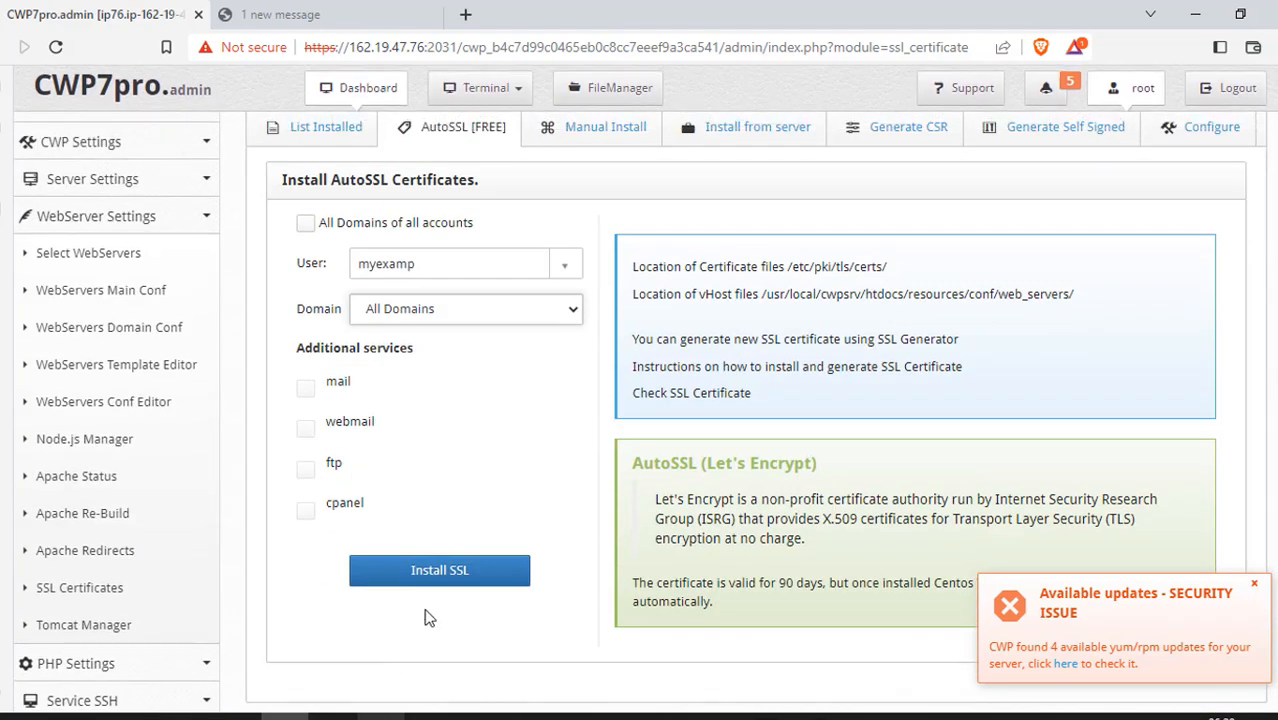
pyautogui.click(339, 147)
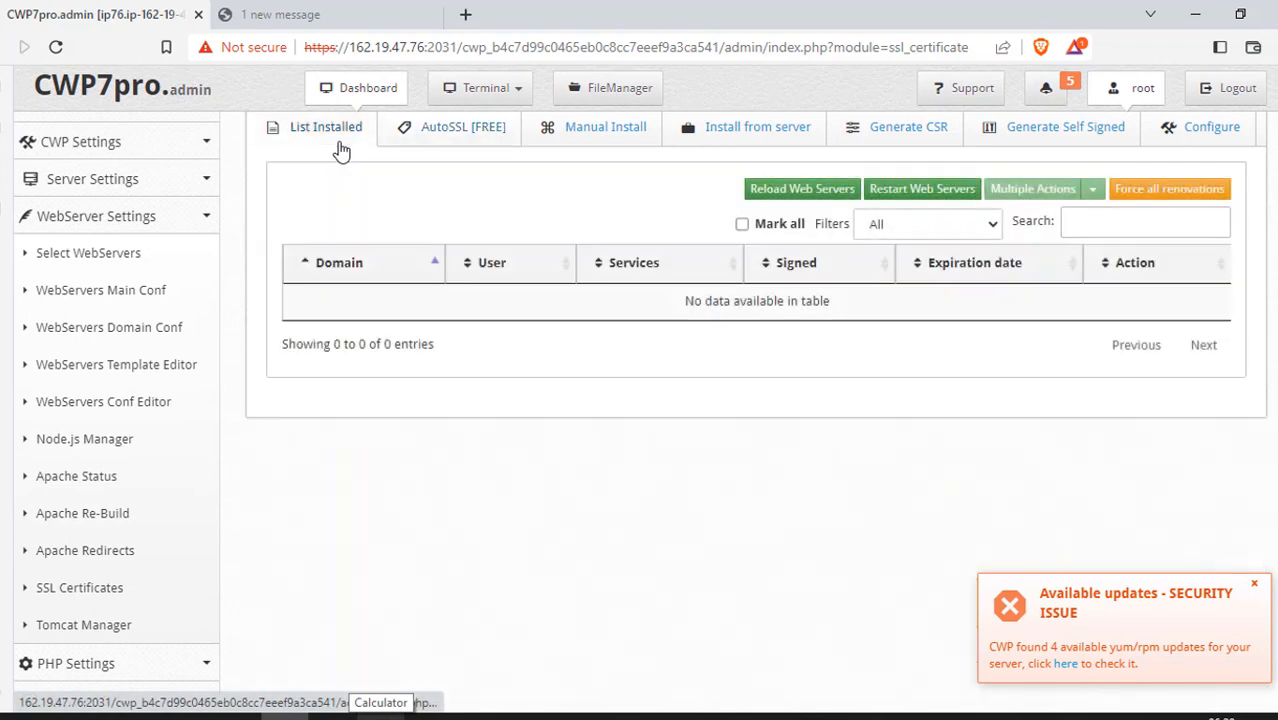